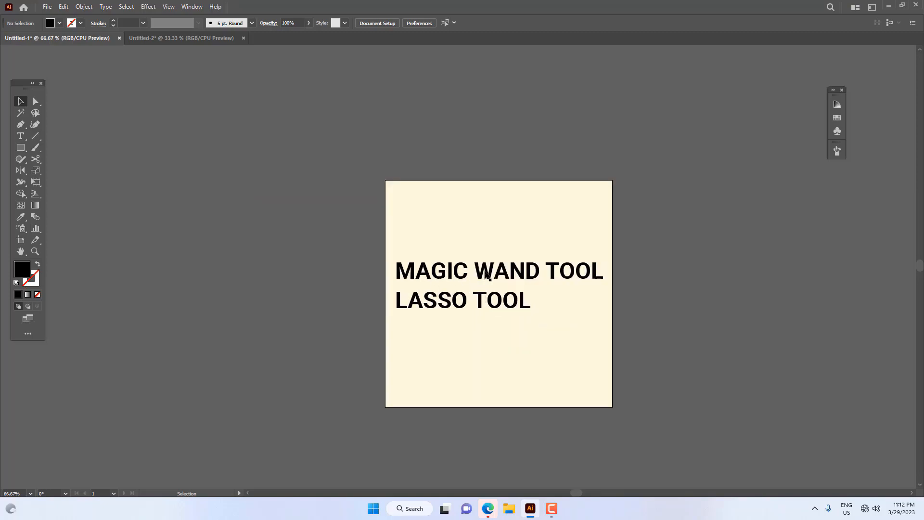
Move the two-line title text off the artboard to its left and show the Magic Wand tool options.
mouse_move(472, 291)
mouse_down()
mouse_move(215, 295)
mouse_move(204, 308)
mouse_up()
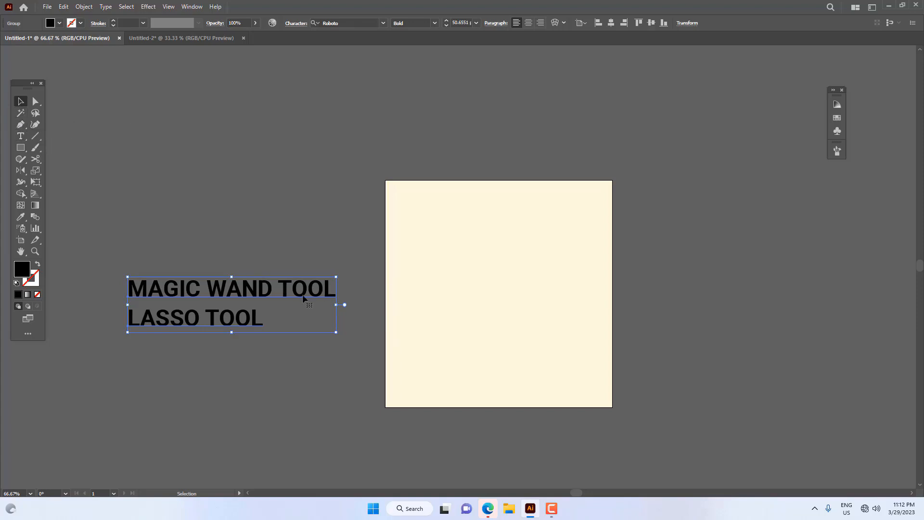
drag(432, 244, 325, 228)
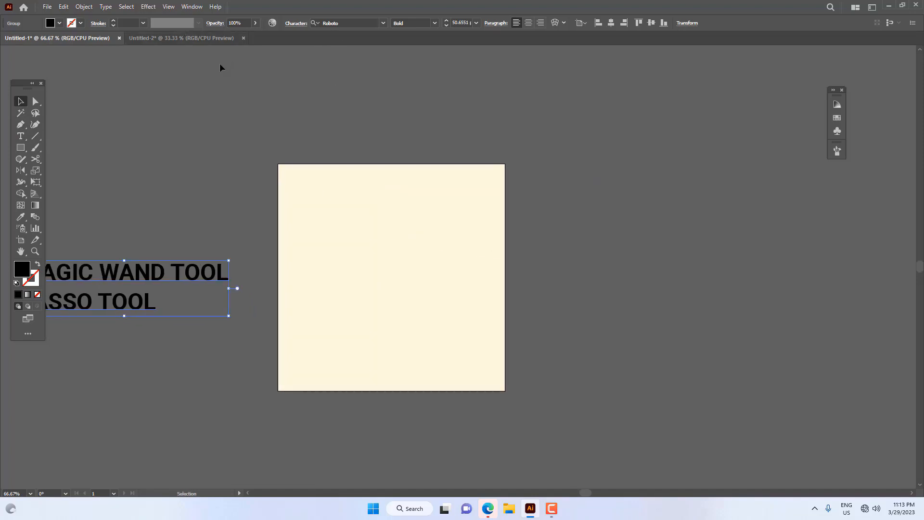
click(191, 7)
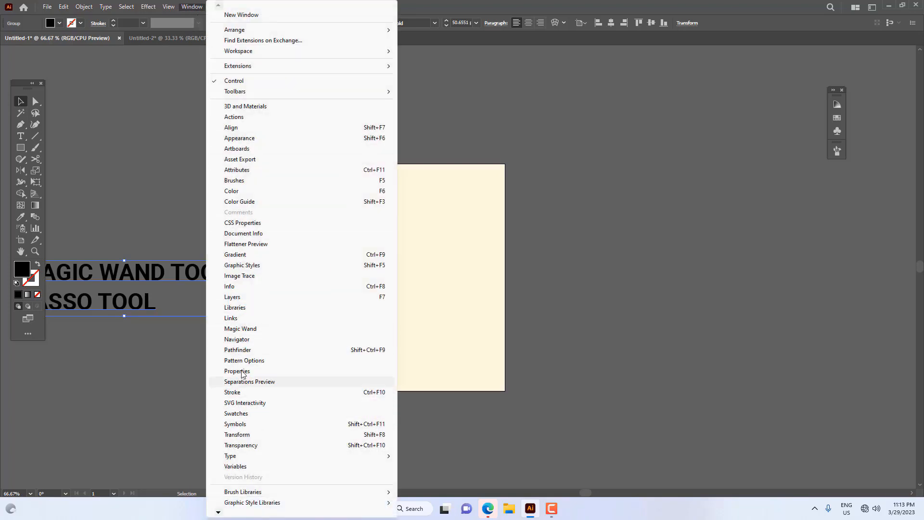
click(268, 333)
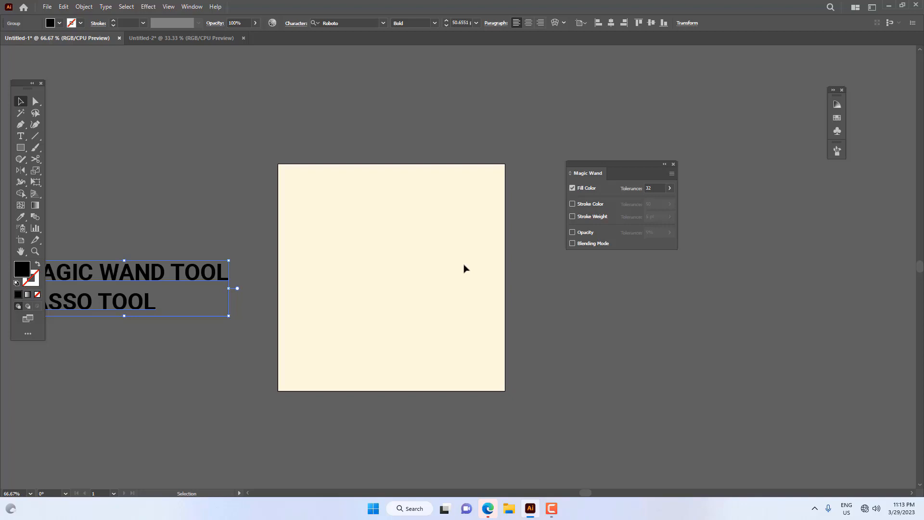
click(388, 265)
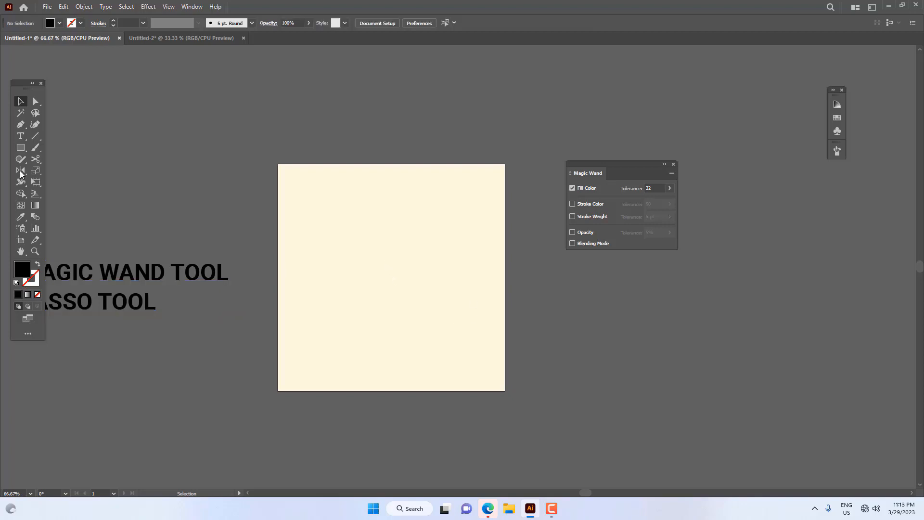
Draw five vertical black rectangles of varying widths, about 120 to 140 px tall, in a row across the artboard's upper part.
drag(21, 152, 53, 145)
drag(298, 184, 315, 246)
drag(19, 148, 54, 150)
drag(343, 189, 355, 243)
drag(400, 193, 406, 249)
drag(448, 195, 467, 249)
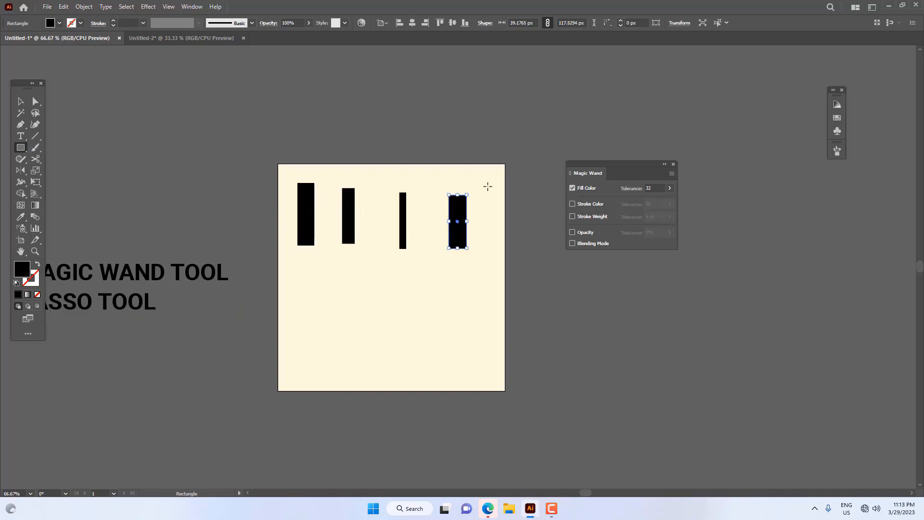
drag(485, 180, 500, 243)
Draw four horizontal black bars in the artboard's lower half and a vertical rectangle of about 34 by 72 px near its lower-left corner.
drag(298, 271, 381, 286)
drag(406, 276, 486, 286)
drag(354, 320, 453, 325)
drag(360, 345, 480, 360)
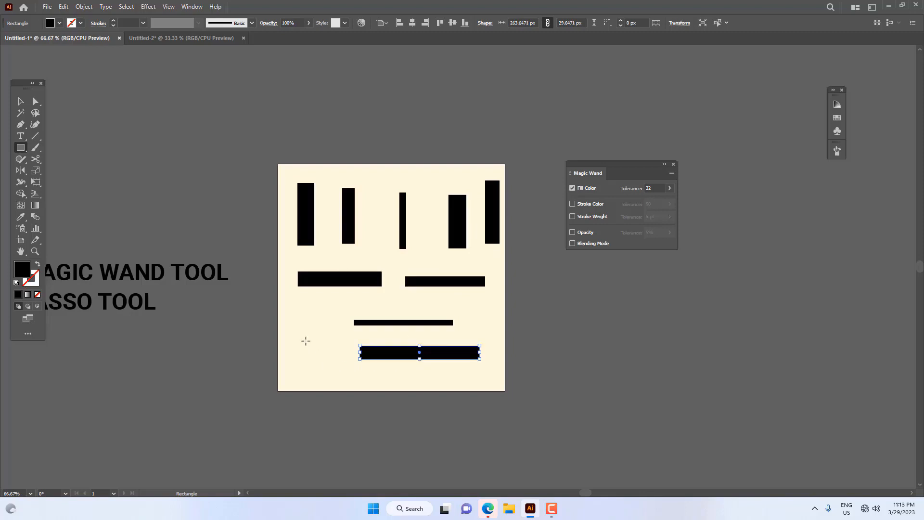
drag(305, 341, 322, 373)
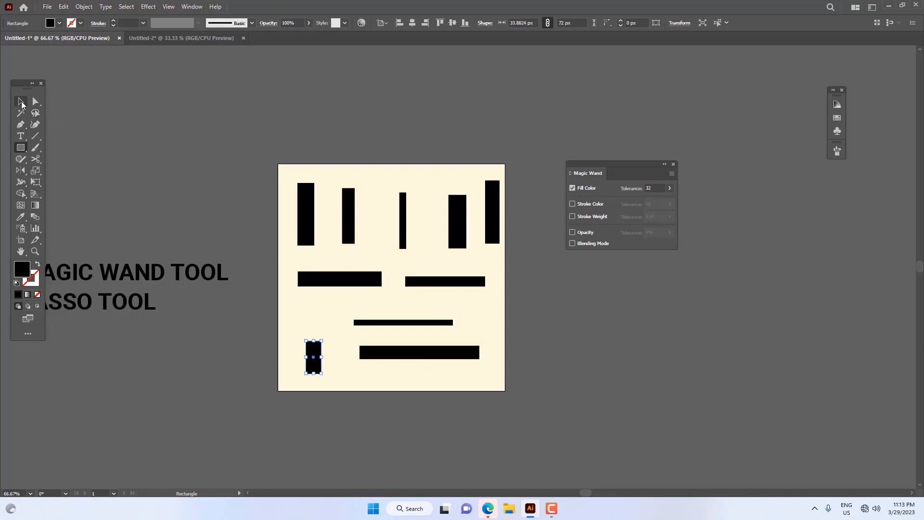
click(21, 102)
Fill the first, third and fifth vertical rectangles and the upper-left horizontal bar with red FF0000.
scroll(317, 189, up, 1)
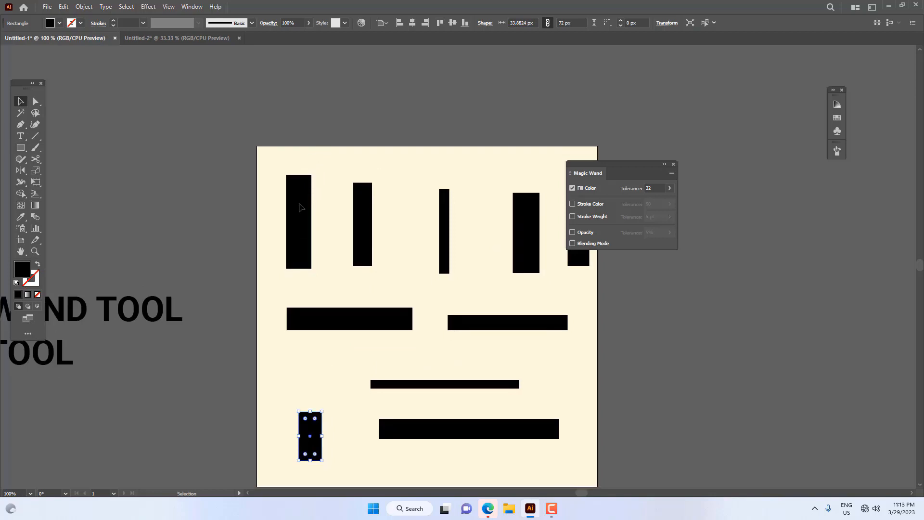
click(300, 204)
drag(310, 207, 173, 190)
drag(188, 140, 161, 201)
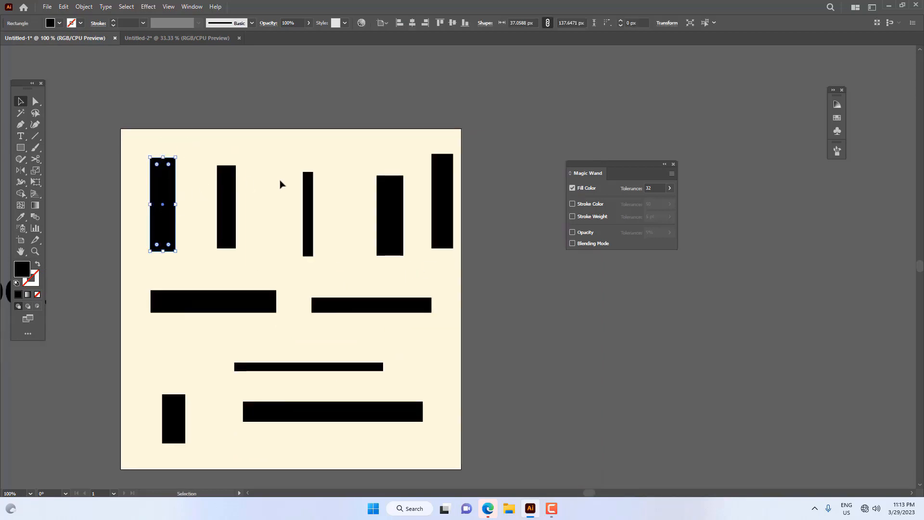
shift+click(308, 192)
shift+click(444, 197)
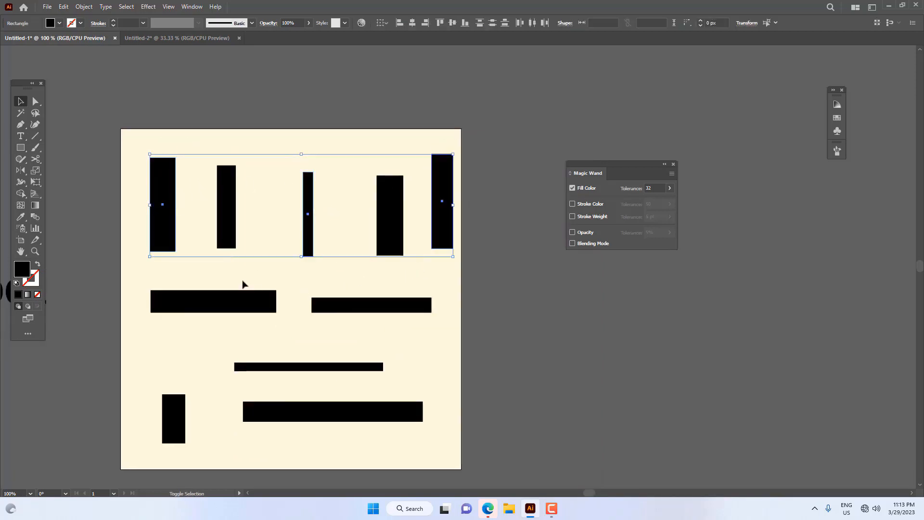
shift+click(241, 298)
double_click(22, 268)
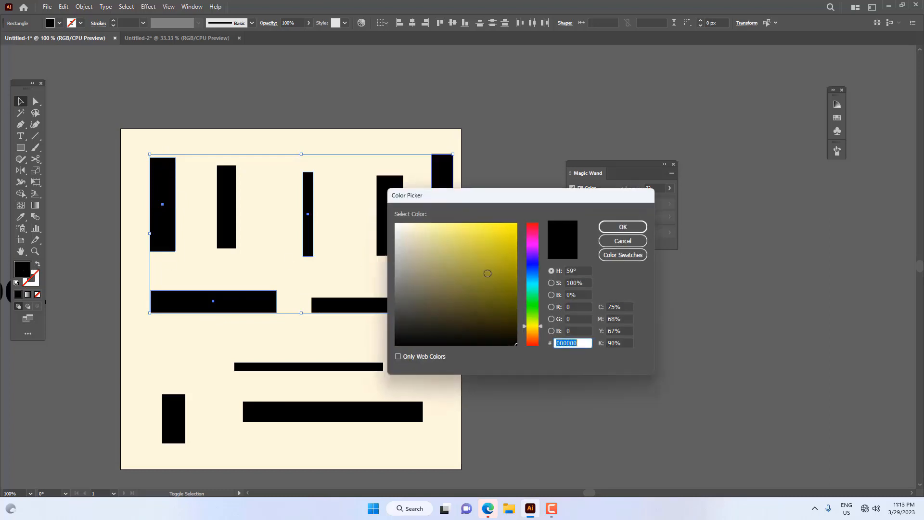
drag(540, 334, 537, 353)
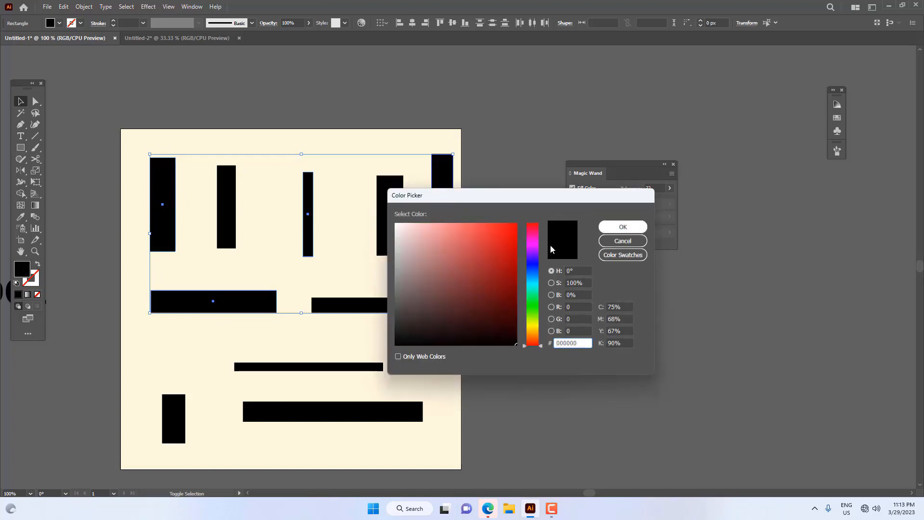
drag(485, 247, 522, 224)
click(610, 230)
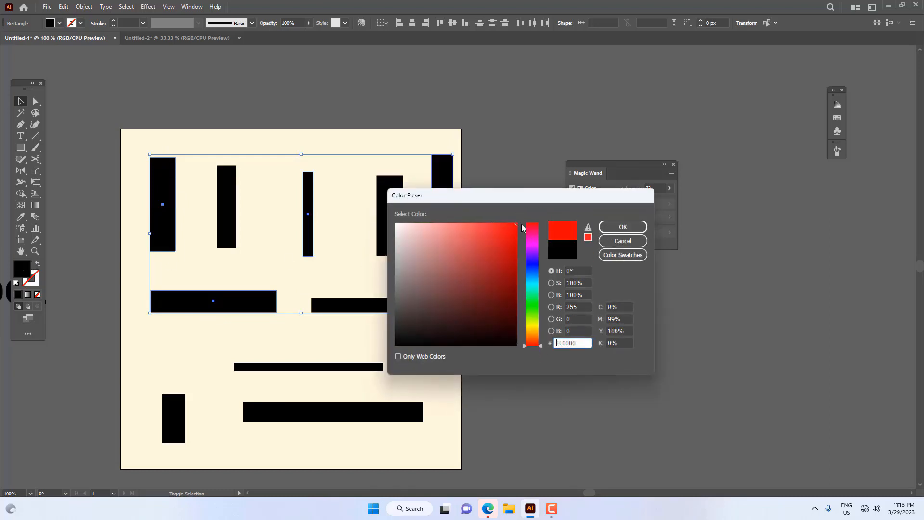
click(623, 226)
click(355, 212)
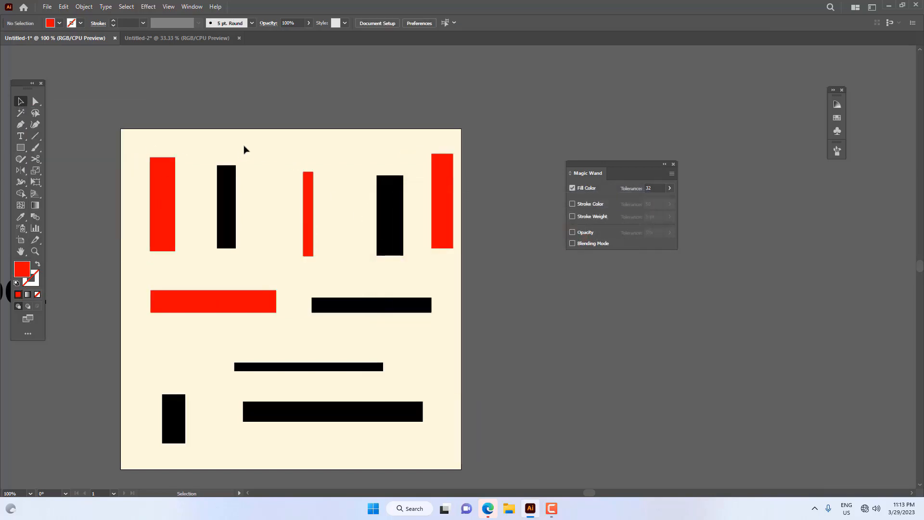
Fill the second and fourth vertical rectangles, the bar in the right half and the thin horizontal bar with bright blue.
click(222, 206)
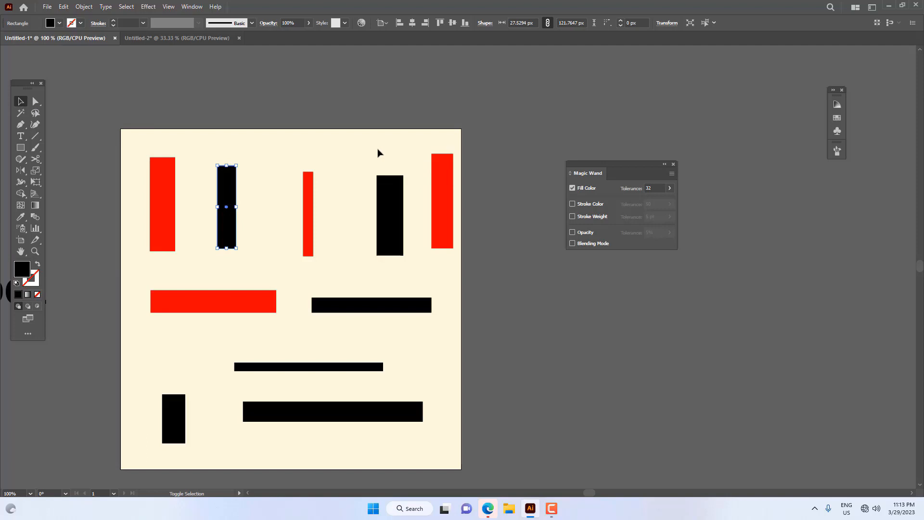
drag(377, 150, 390, 283)
shift+click(378, 307)
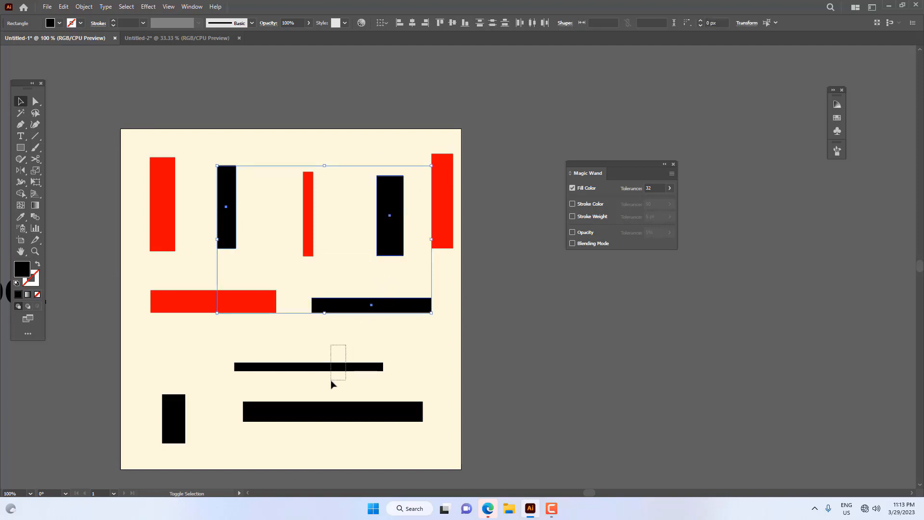
shift+click(332, 367)
double_click(19, 268)
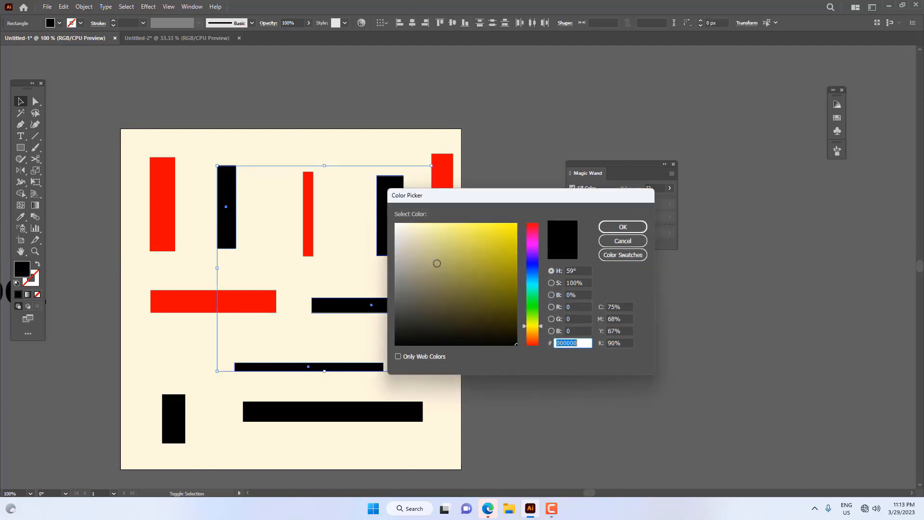
click(538, 283)
drag(537, 283, 535, 267)
click(516, 228)
click(623, 227)
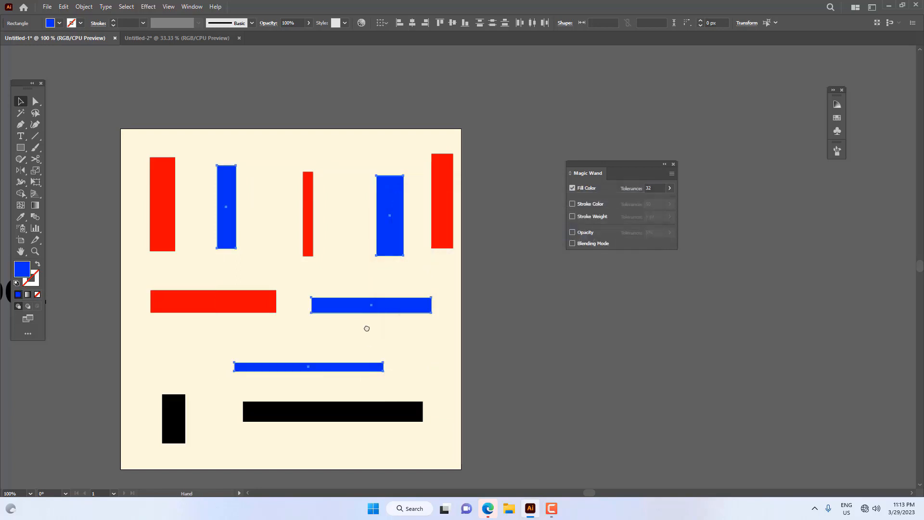
click(381, 327)
Fill the remaining two black rectangles at the bottom of the artboard with green at hue 142°.
scroll(394, 327, down, 2)
key(ctrl+minus)
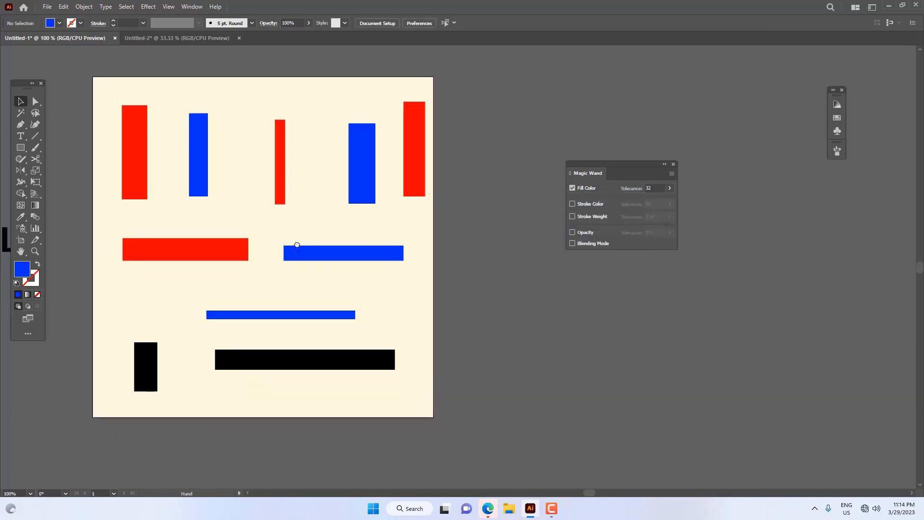
drag(382, 324, 291, 359)
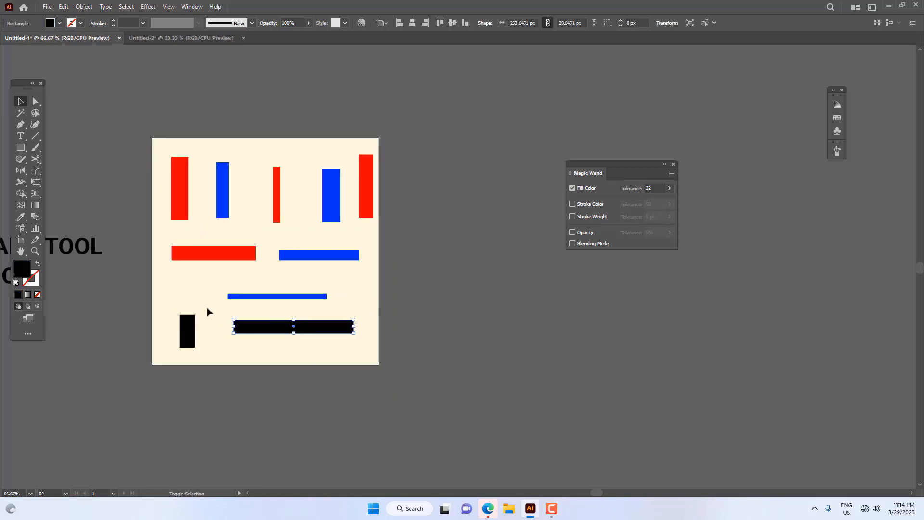
drag(208, 309, 187, 349)
double_click(27, 271)
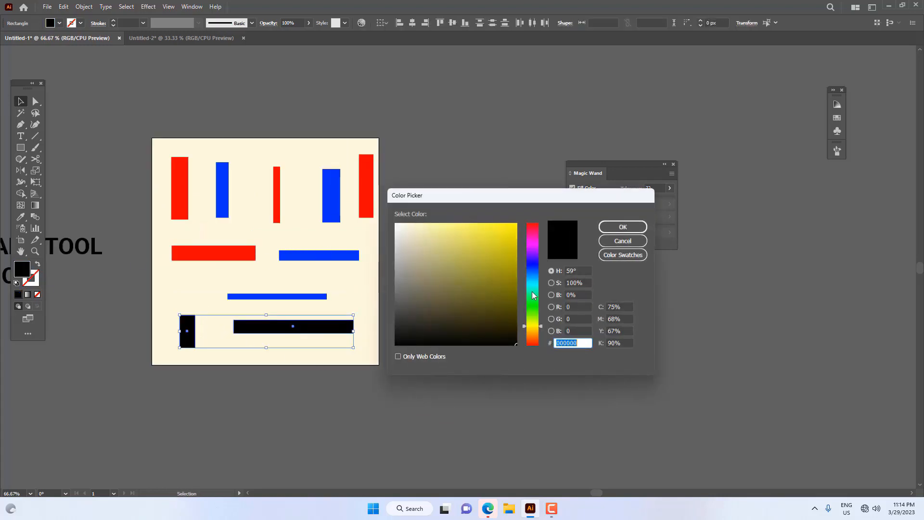
mouse_move(538, 289)
mouse_down()
mouse_move(539, 254)
mouse_move(538, 309)
mouse_move(538, 299)
mouse_up()
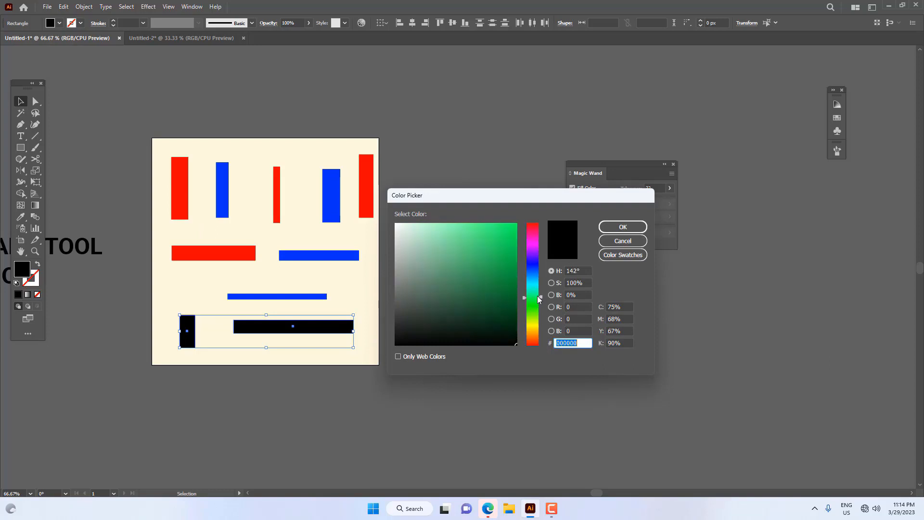
click(505, 231)
click(623, 227)
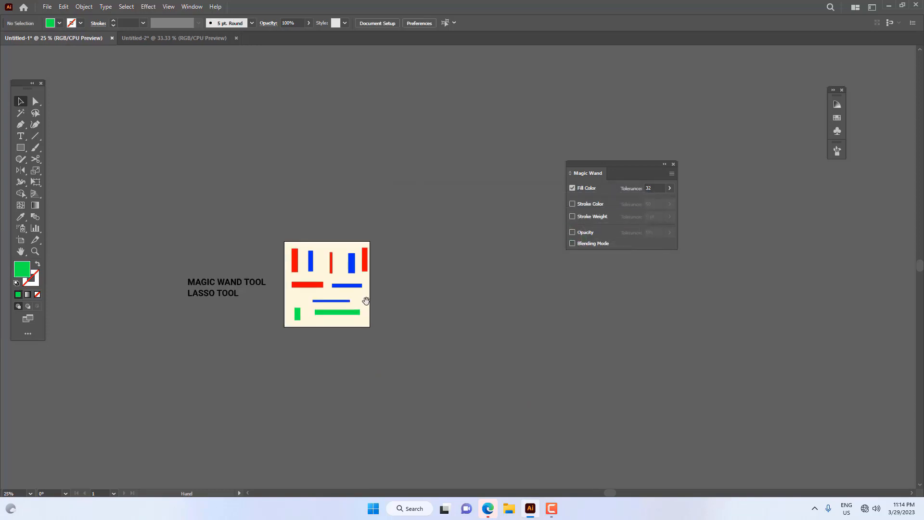
Use the Magic Wand with fill colour matching to select all red, all blue and all green rectangles in turn.
click(592, 188)
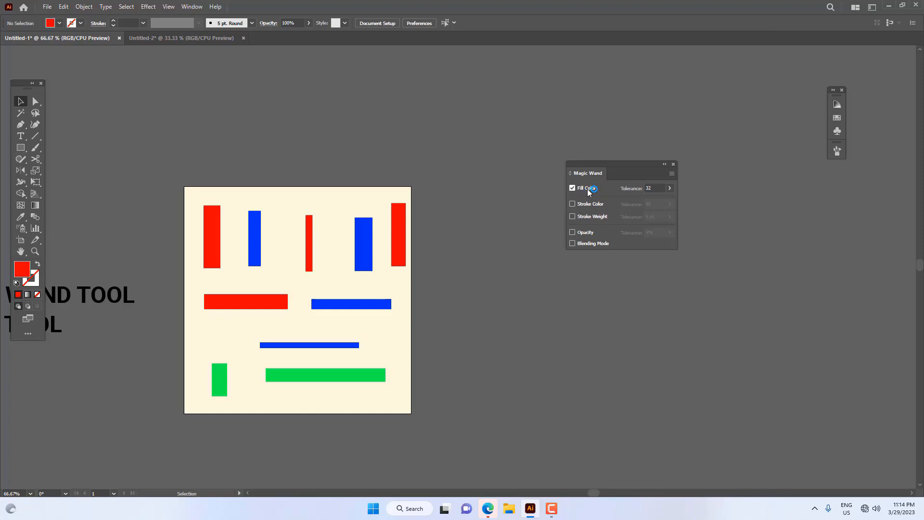
click(21, 113)
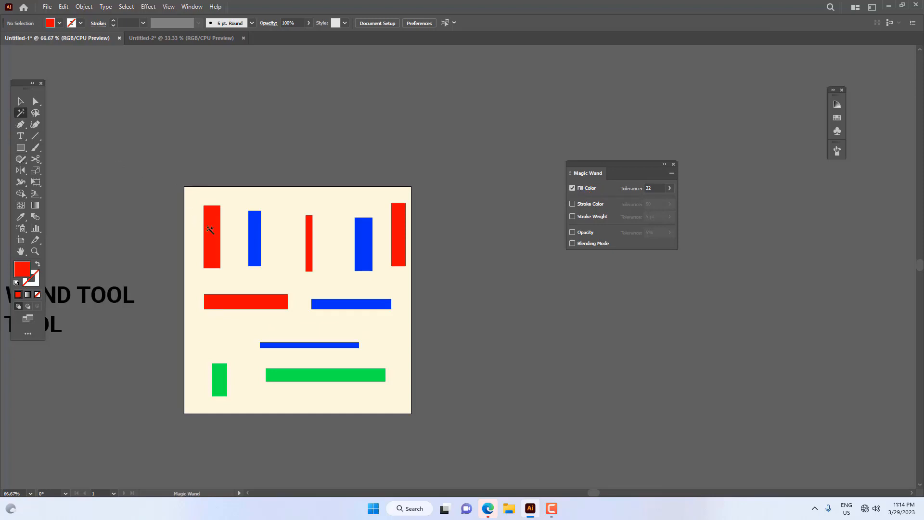
click(210, 230)
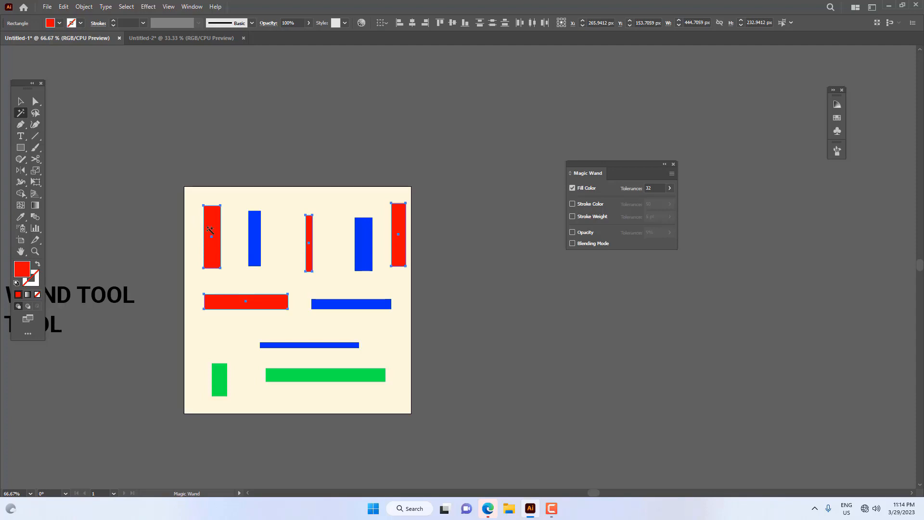
click(254, 233)
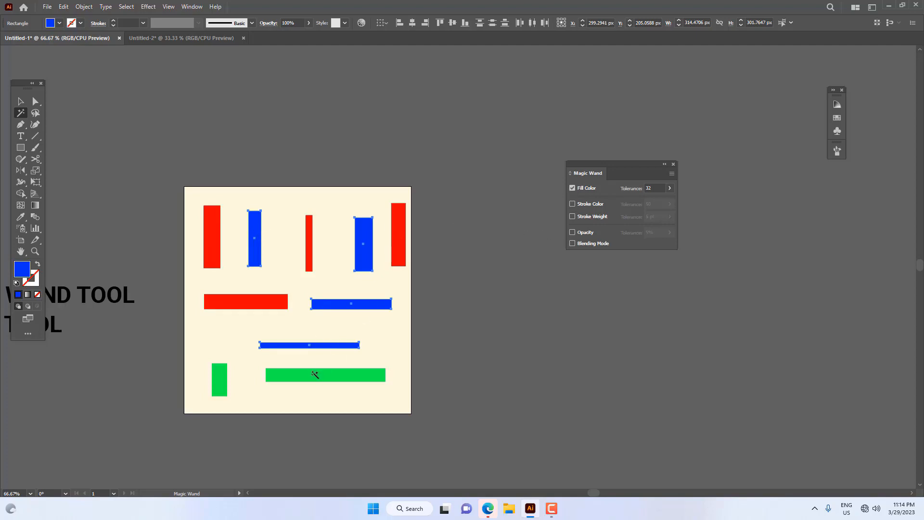
scroll(333, 378, up, 1)
drag(331, 389, 346, 336)
scroll(347, 336, up, 1)
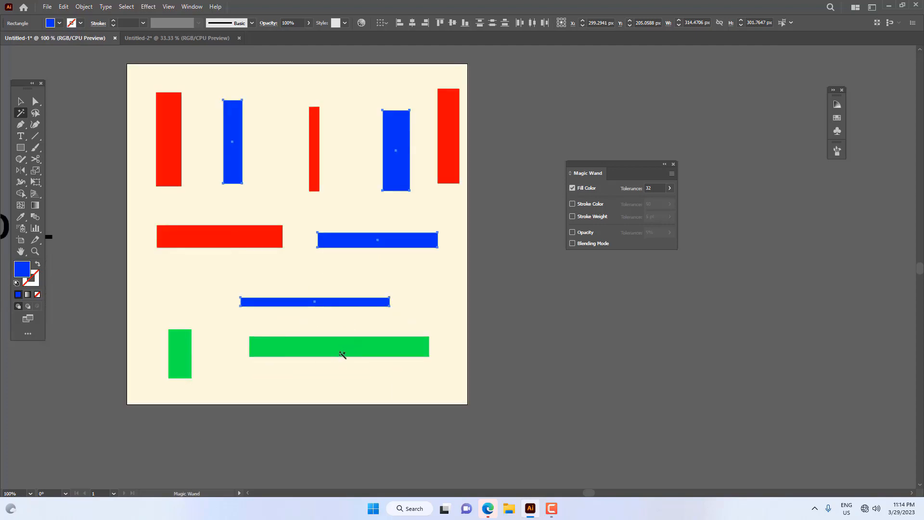
click(342, 352)
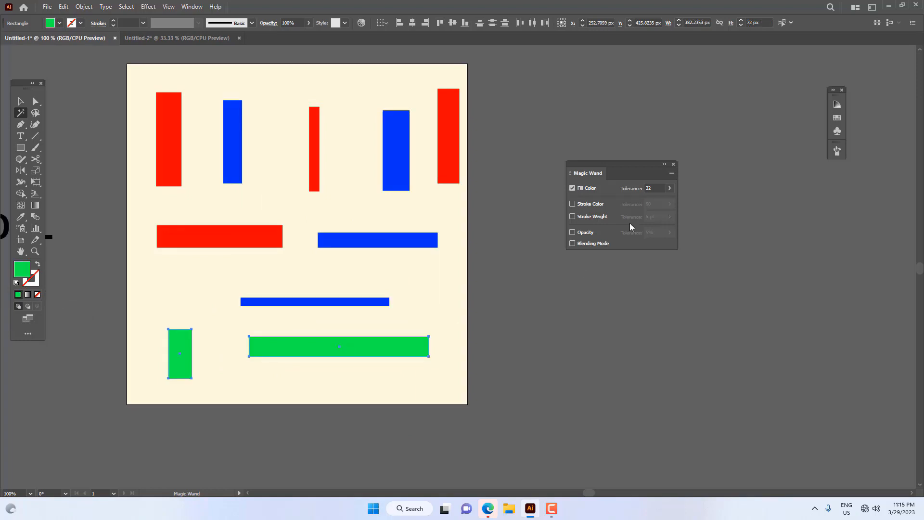
key(space)
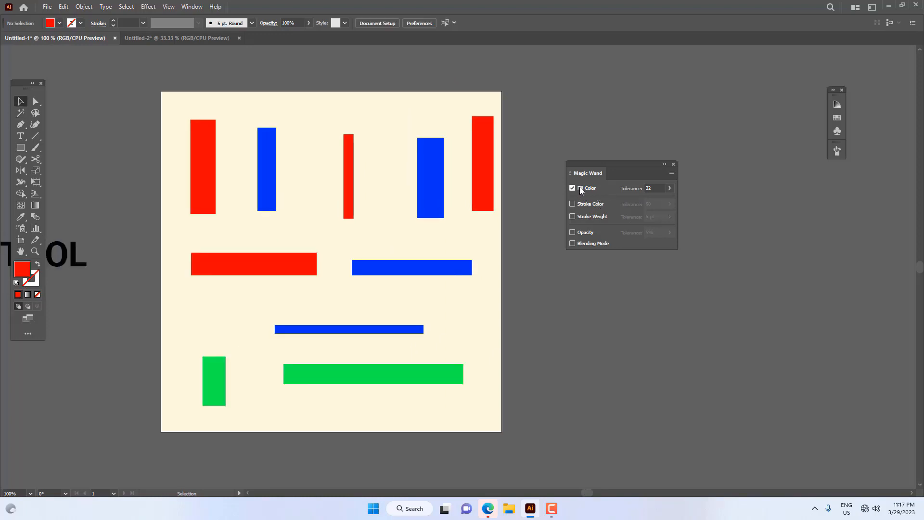
Set the Magic Wand to match by stroke colour instead of fill colour.
click(580, 188)
click(585, 204)
Swap fill and stroke on the four red rectangles, giving them red outlines without a fill.
key(space)
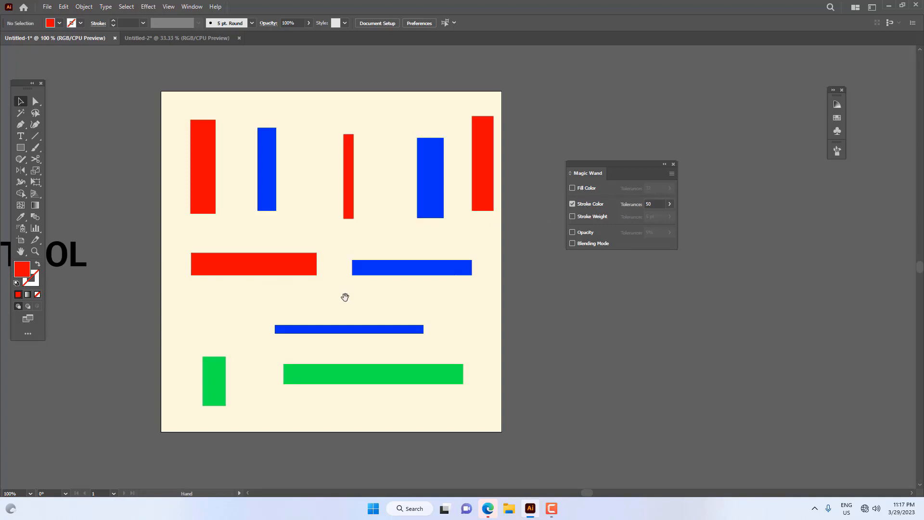
drag(344, 297, 327, 313)
drag(198, 121, 178, 180)
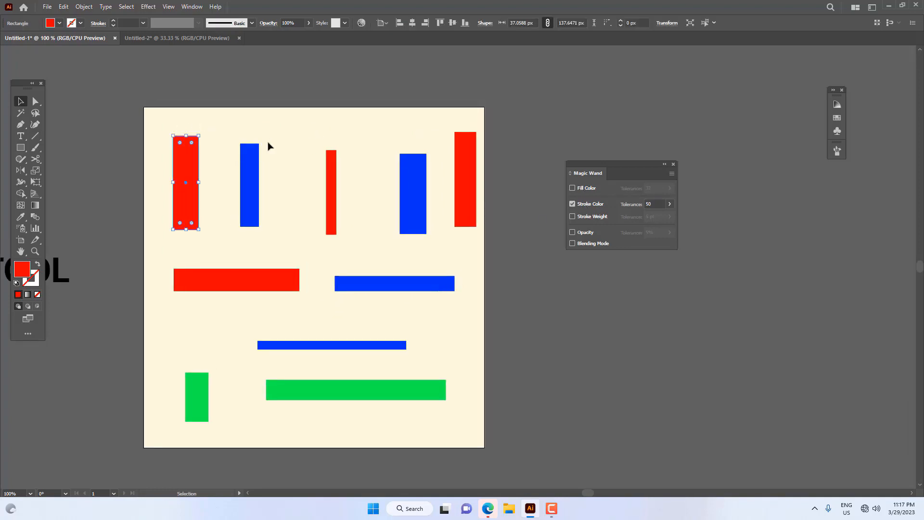
drag(203, 120, 187, 137)
drag(337, 182, 332, 186)
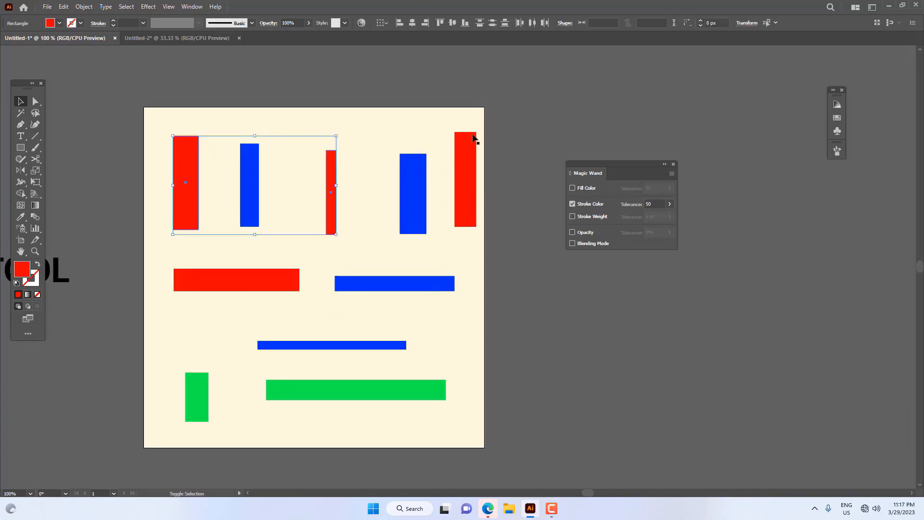
shift+click(471, 140)
drag(289, 247, 266, 284)
key(shift+x)
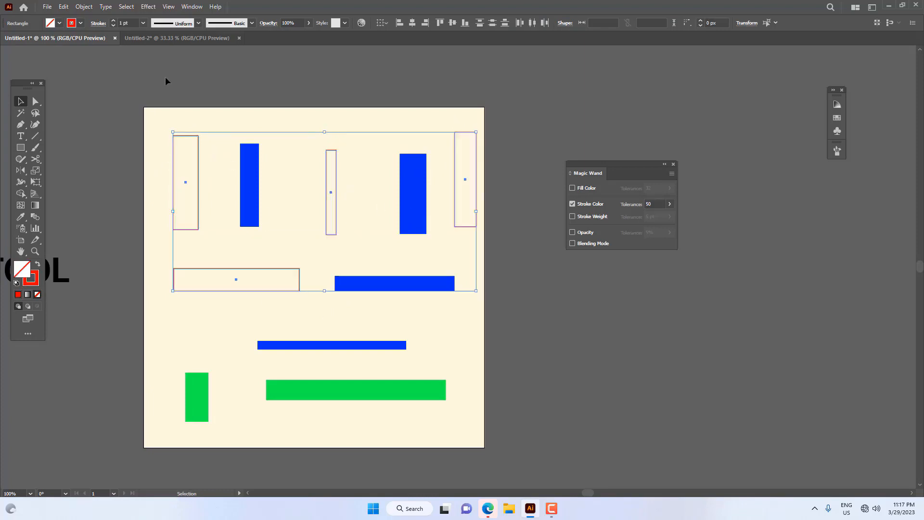
Set the stroke weight of the four red outlined rectangles to 4 pt and deselect them.
click(121, 25)
text(4)
key(Return)
click(316, 302)
Swap fill and stroke on the two green rectangles and set their stroke weight to 4 pt.
drag(317, 302, 294, 336)
drag(369, 423, 143, 428)
click(129, 23)
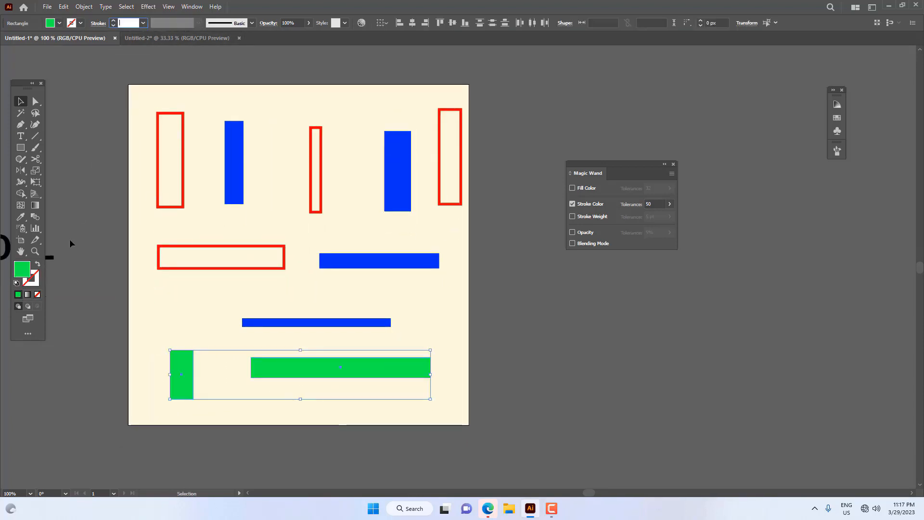
click(37, 264)
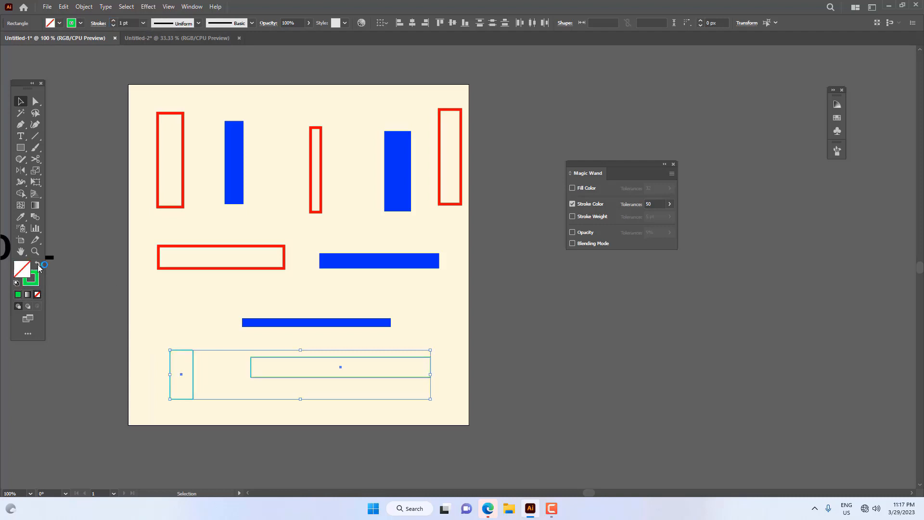
drag(279, 361, 150, 424)
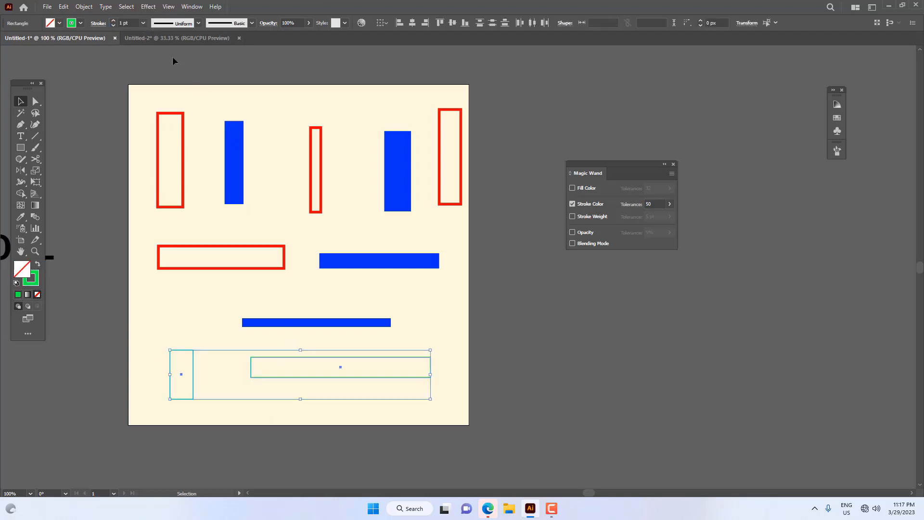
click(133, 23)
text(4)
key(Return)
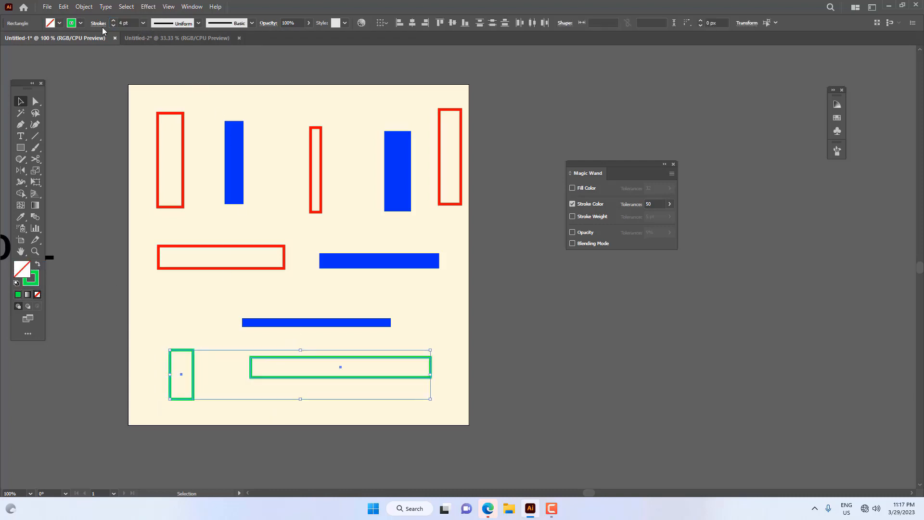
click(575, 299)
Use the Magic Wand with stroke colour matching to select all red outlined rectangles.
click(20, 112)
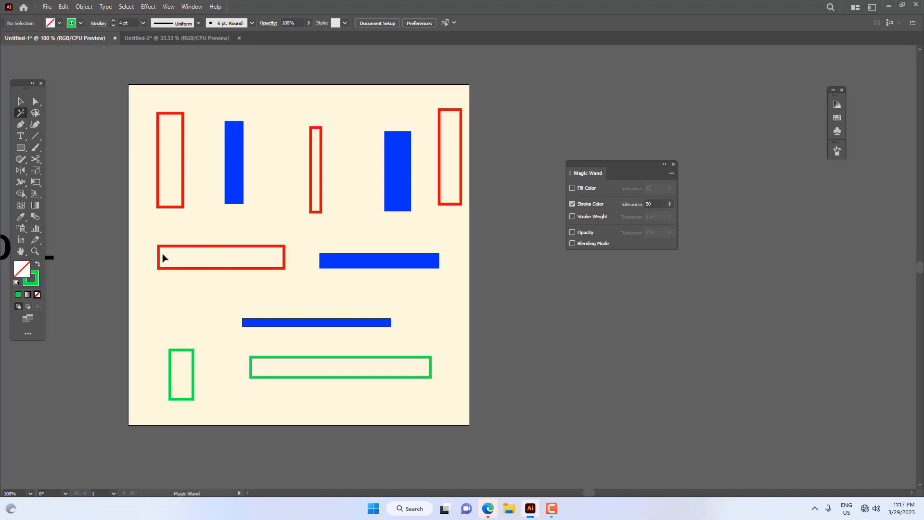
scroll(162, 256, up, 6)
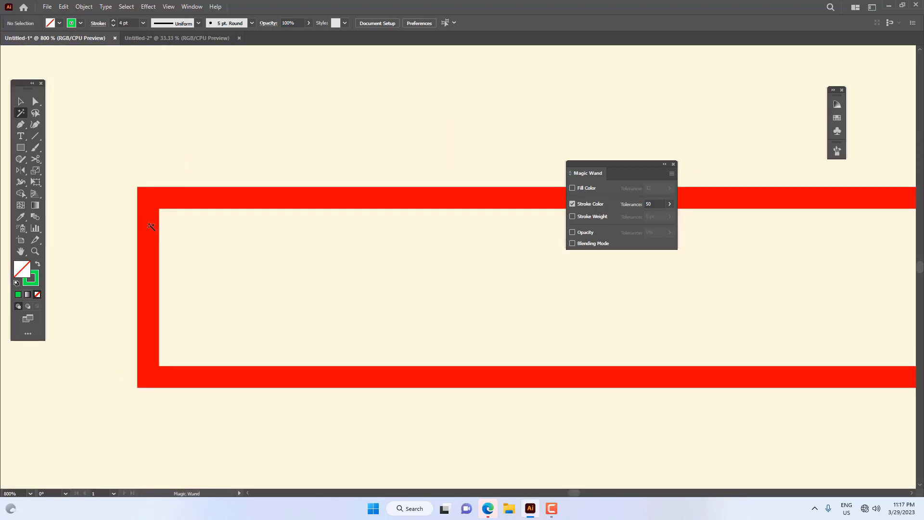
click(150, 226)
scroll(163, 239, down, 6)
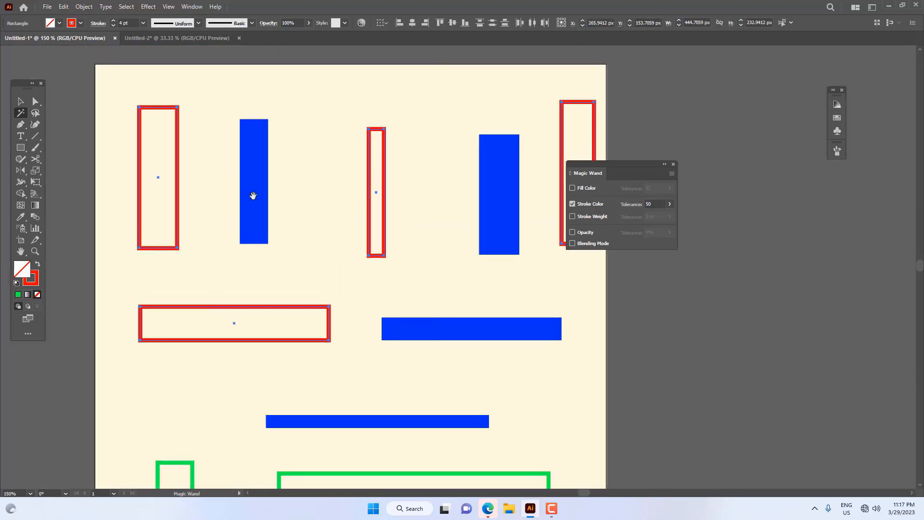
drag(253, 196, 235, 205)
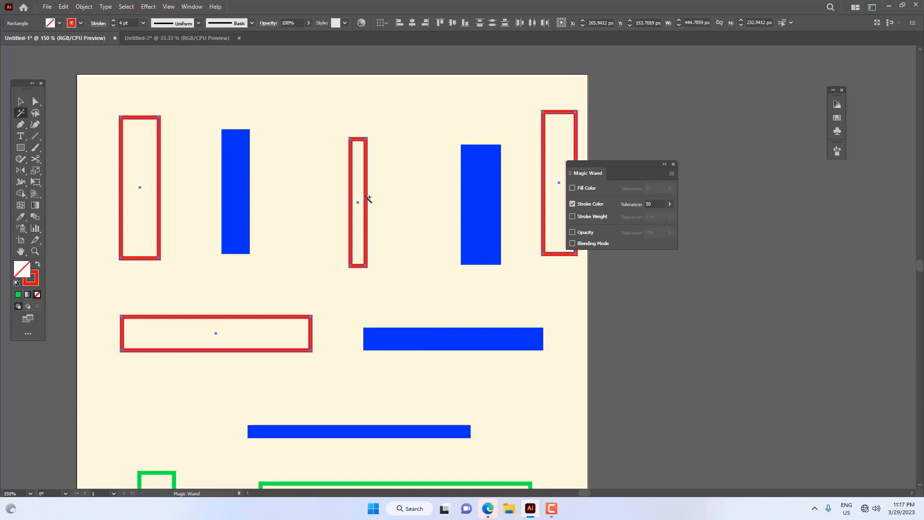
scroll(368, 199, down, 2)
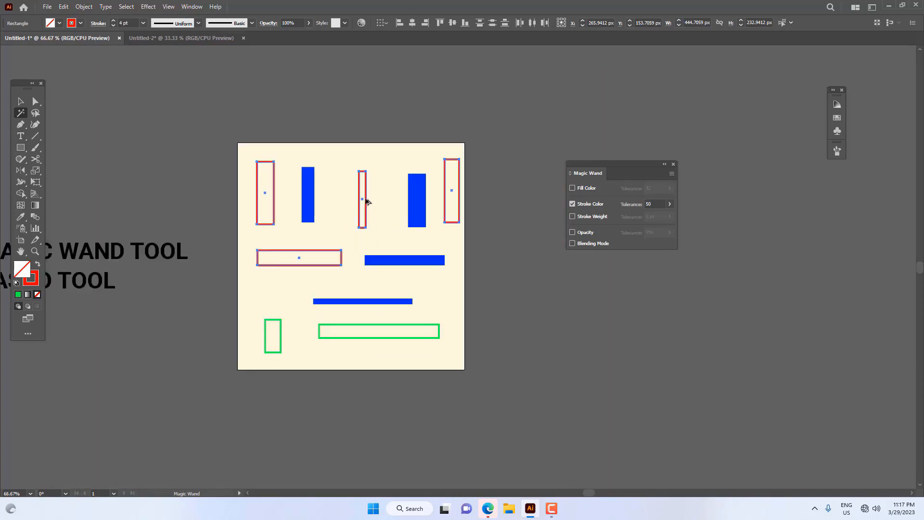
Use the Magic Wand with stroke colour matching to select both green outlined rectangles, then clear the selection.
scroll(284, 347, up, 10)
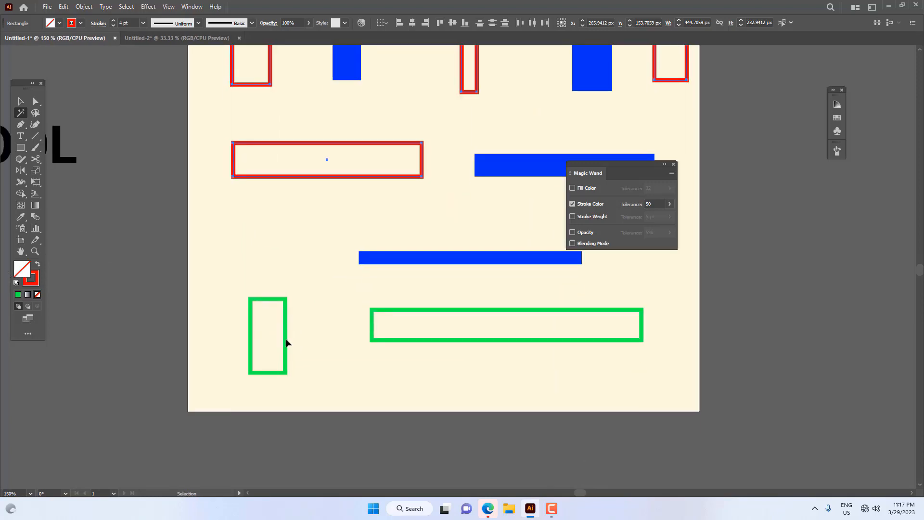
scroll(280, 329, up, 2)
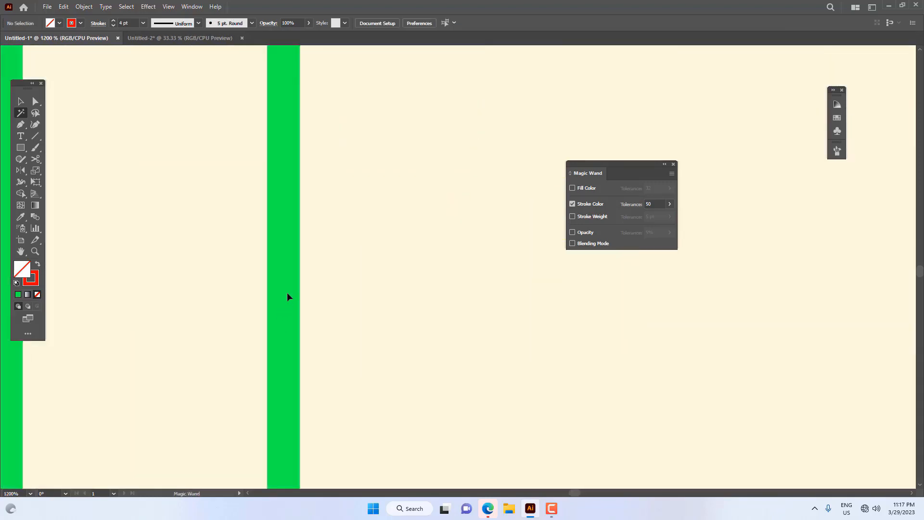
scroll(288, 295, down, 2)
click(288, 290)
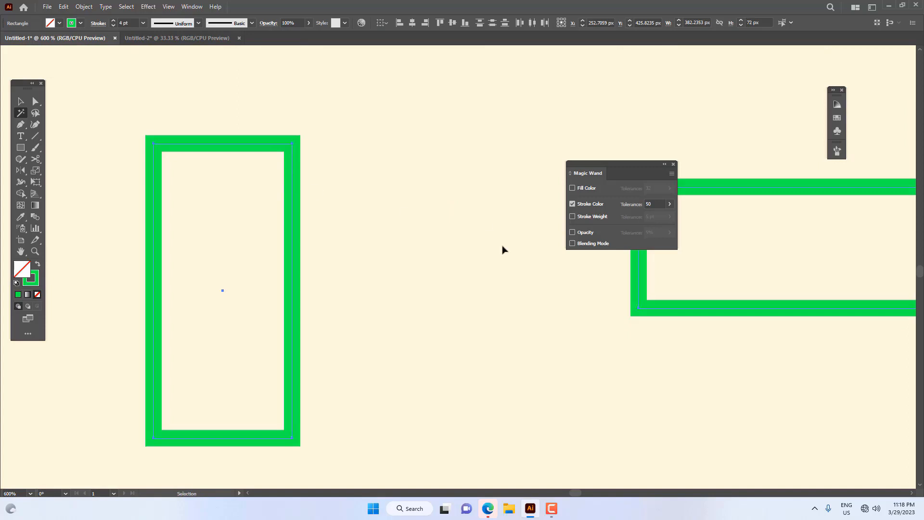
scroll(503, 249, down, 2)
drag(502, 250, 365, 308)
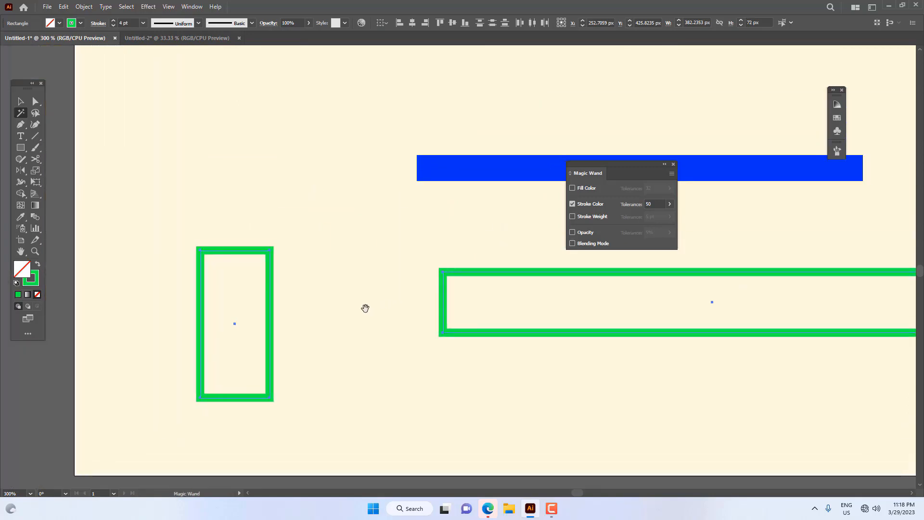
scroll(287, 320, down, 3)
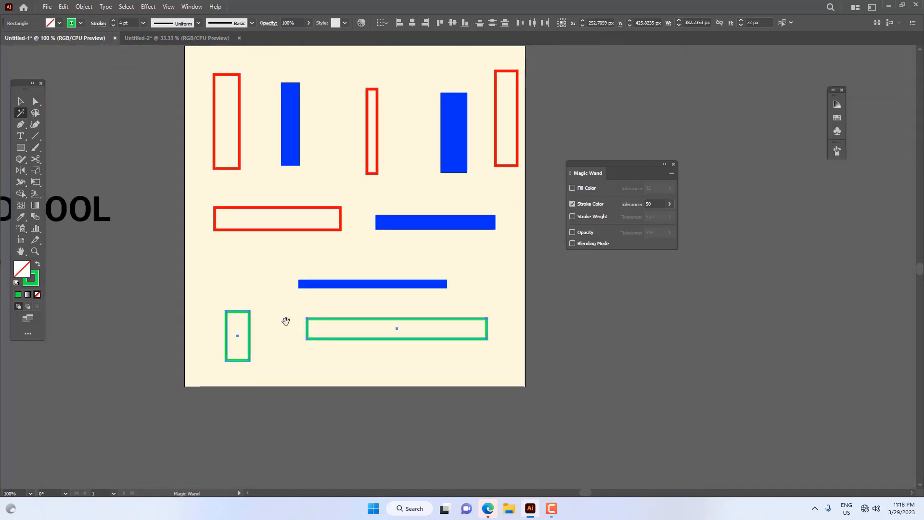
key(v)
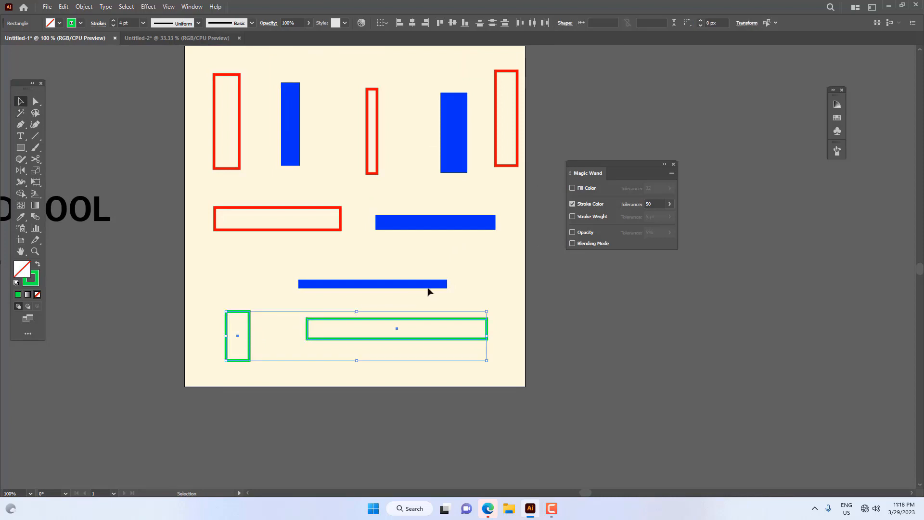
click(553, 229)
Set the stroke weight of the two outermost vertical red rectangles to 10 pt.
scroll(555, 226, down, 1)
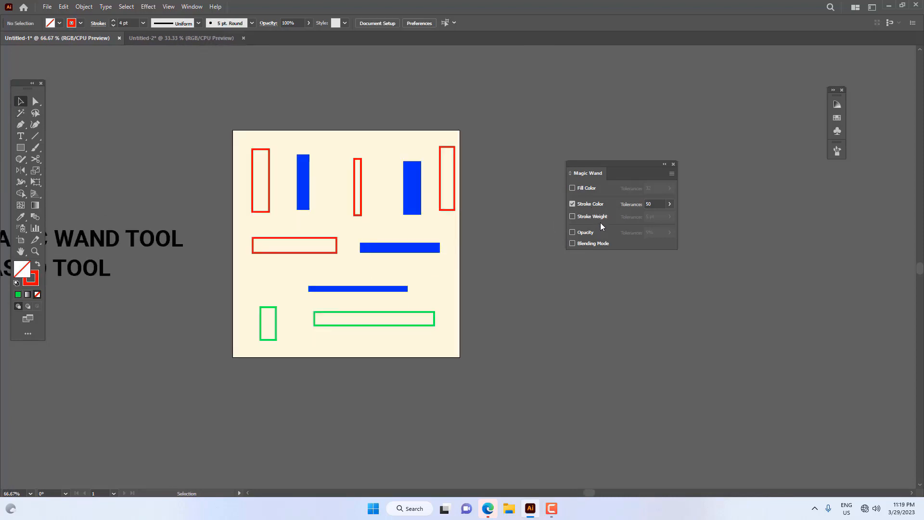
scroll(285, 192, up, 1)
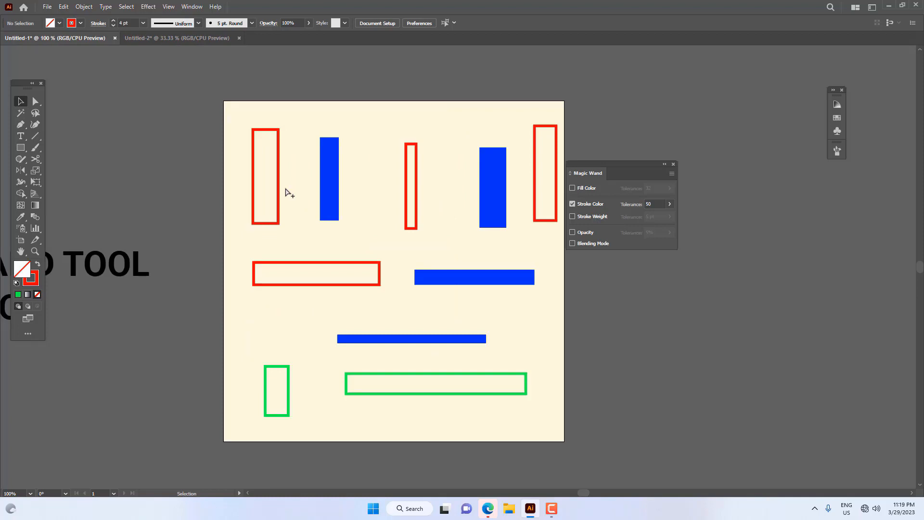
scroll(287, 192, down, 2)
click(244, 199)
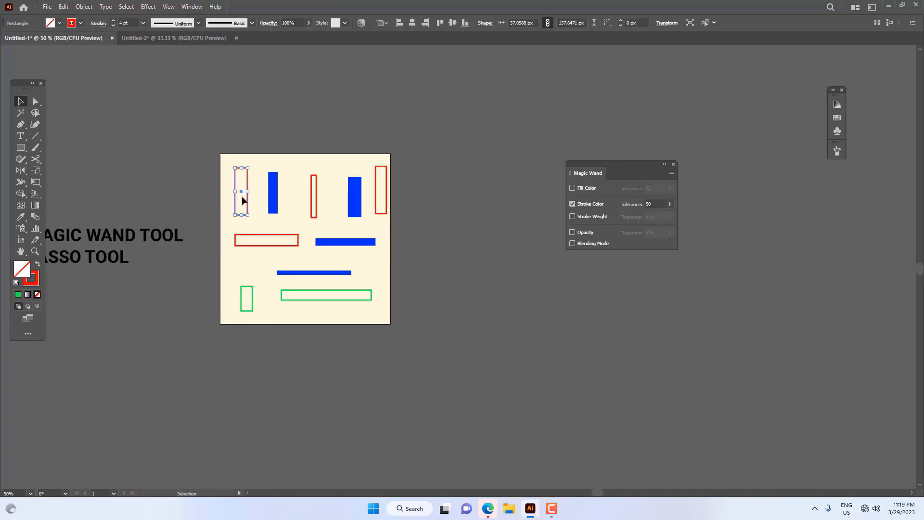
click(121, 23)
drag(254, 157, 230, 195)
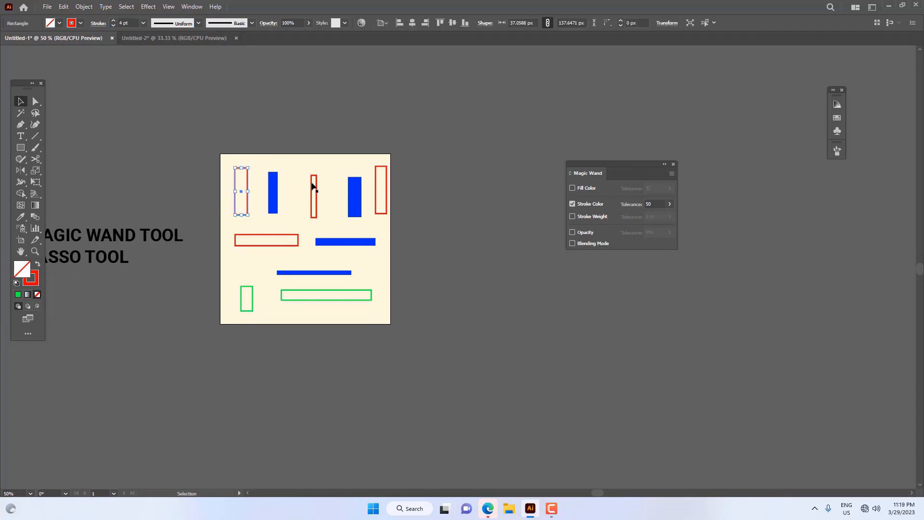
shift+click(386, 179)
click(124, 23)
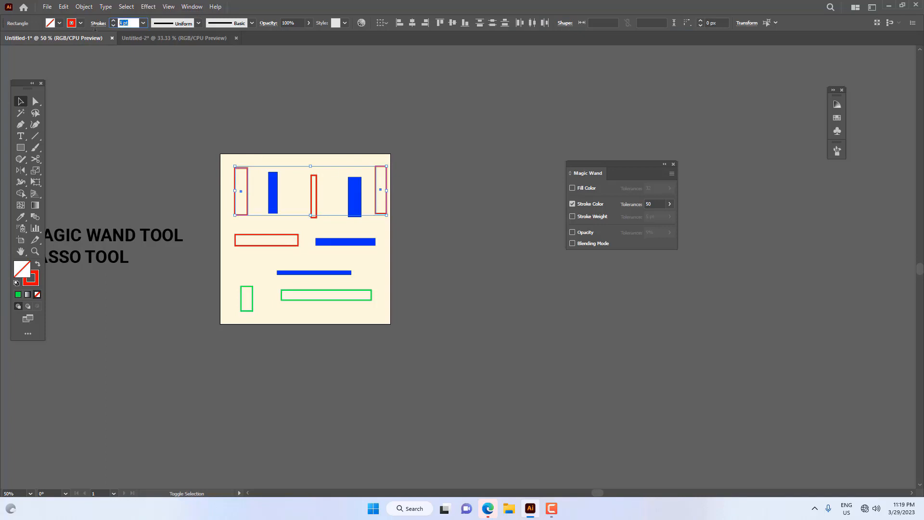
text(0)
key(Return)
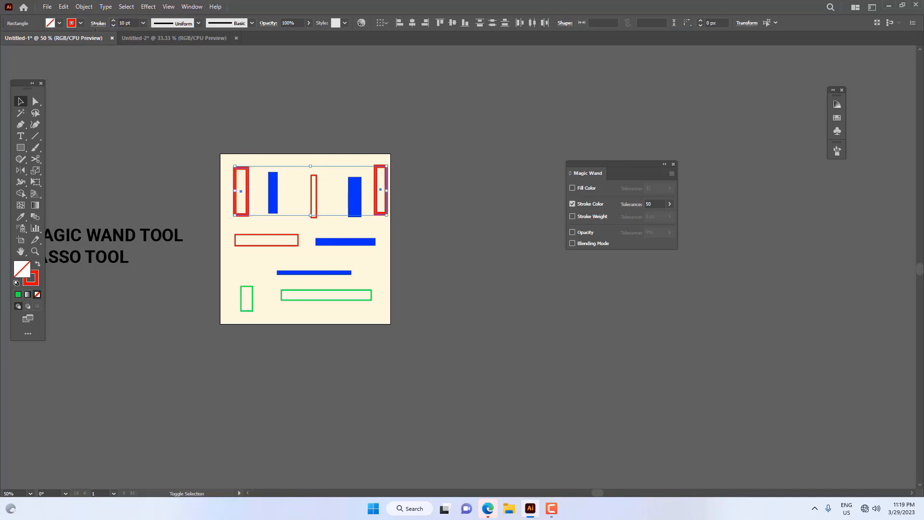
click(417, 162)
Set the stroke weight of the long horizontal green rectangle to 10 pt.
scroll(336, 222, up, 1)
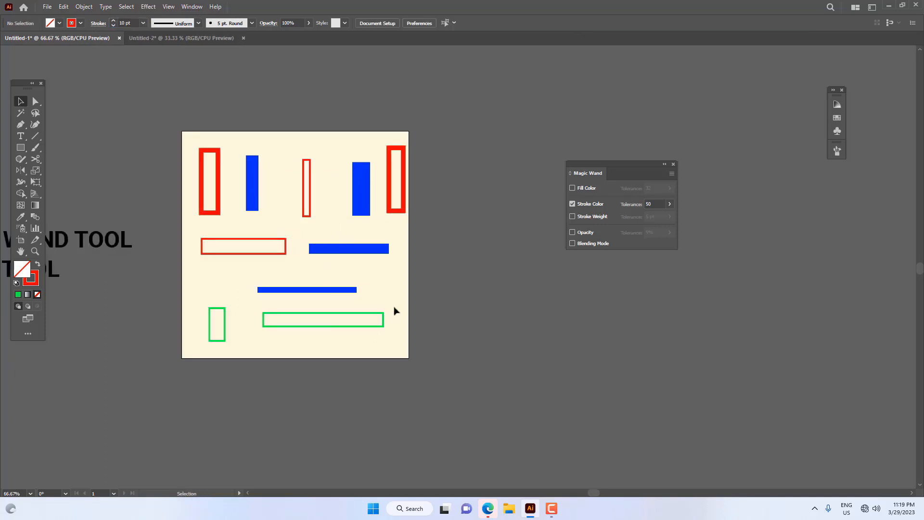
mouse_move(392, 309)
mouse_down()
mouse_move(367, 351)
mouse_move(378, 345)
mouse_up()
drag(403, 301, 376, 354)
drag(132, 23, 75, 38)
text(10)
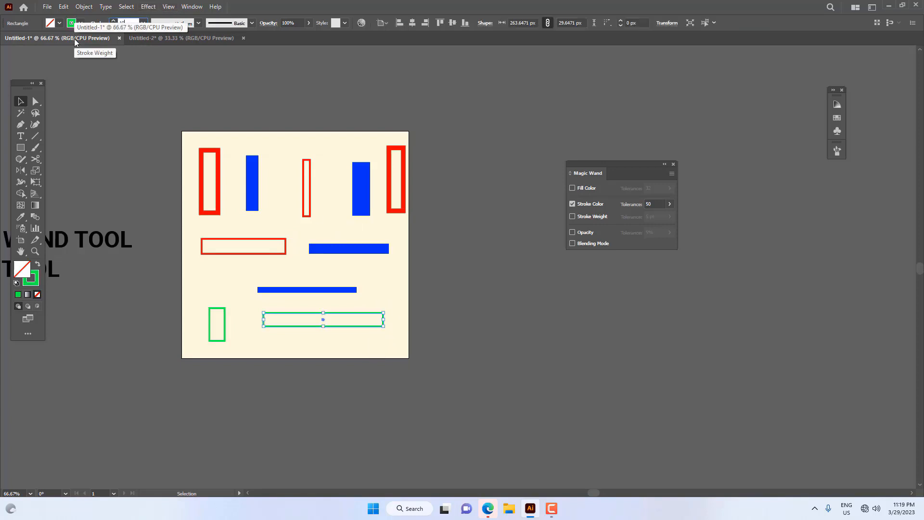
key(Return)
click(558, 269)
Make the Magic Wand match by stroke weight instead of stroke colour and sample the thick green outline with it.
click(590, 204)
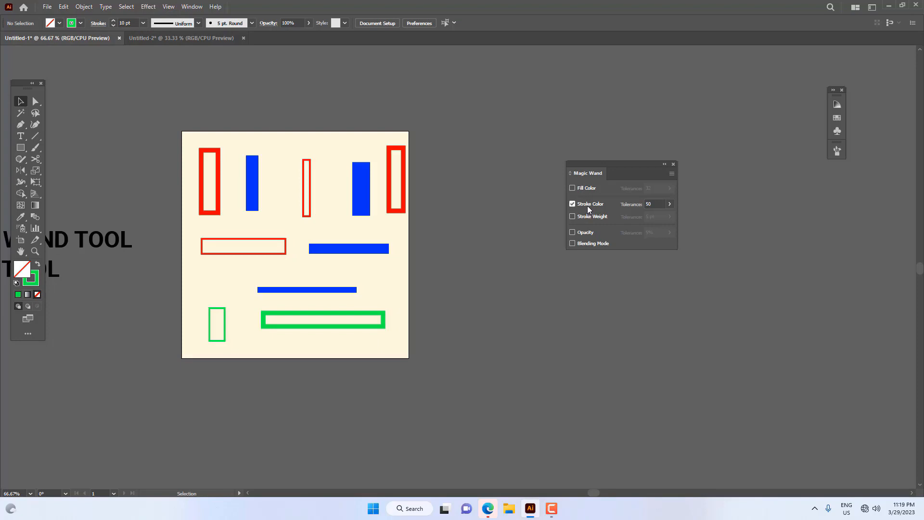
click(588, 217)
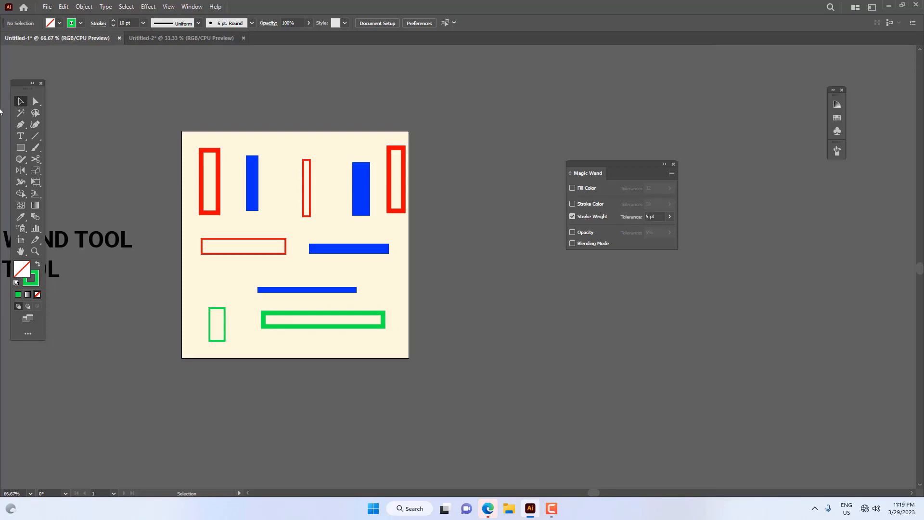
click(20, 112)
scroll(221, 217, up, 1)
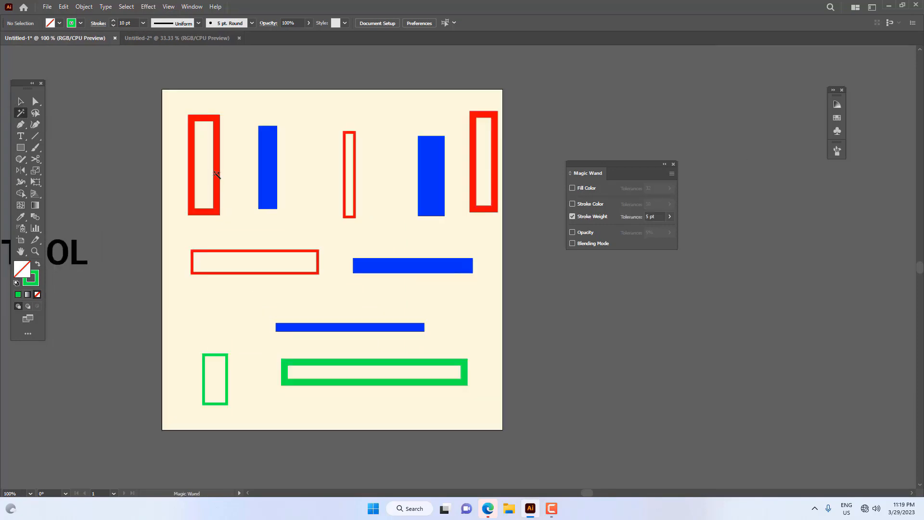
scroll(371, 354, up, 1)
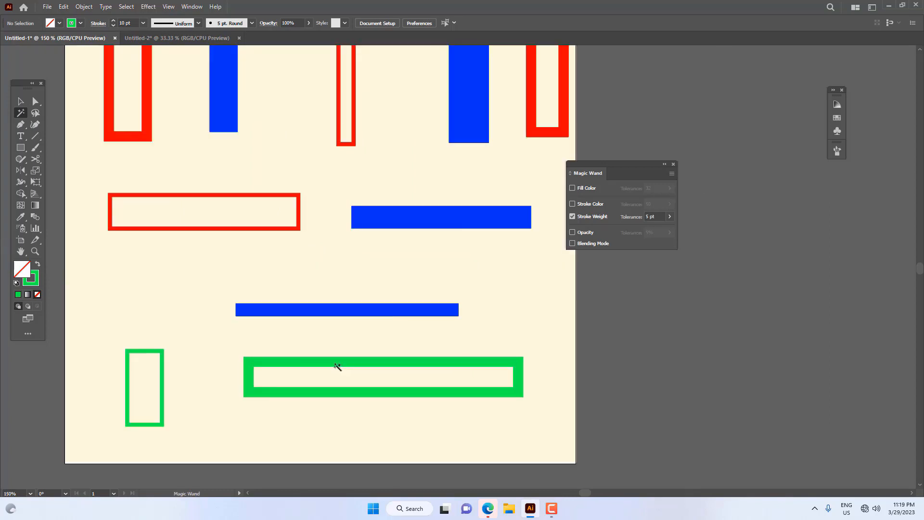
click(336, 362)
scroll(336, 362, down, 1)
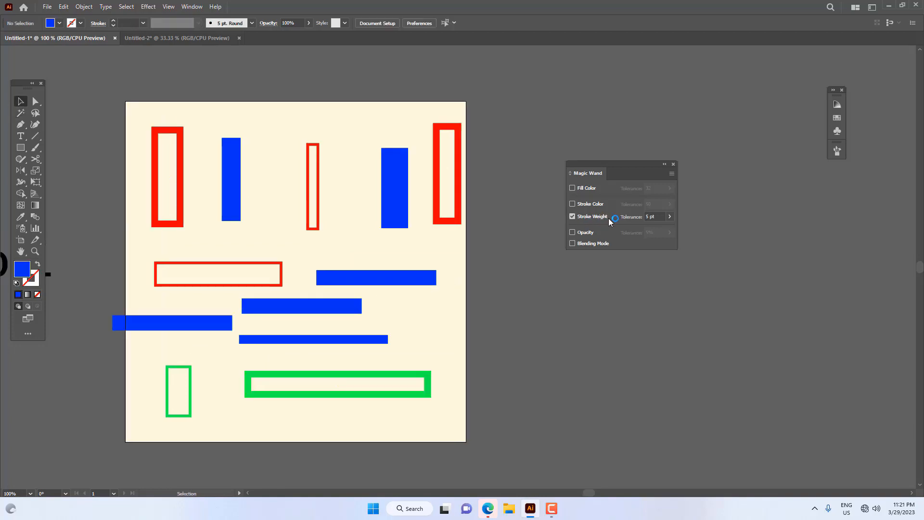
Set the opacity of the narrow vertical blue rectangle to 70%.
scroll(476, 273, down, 1)
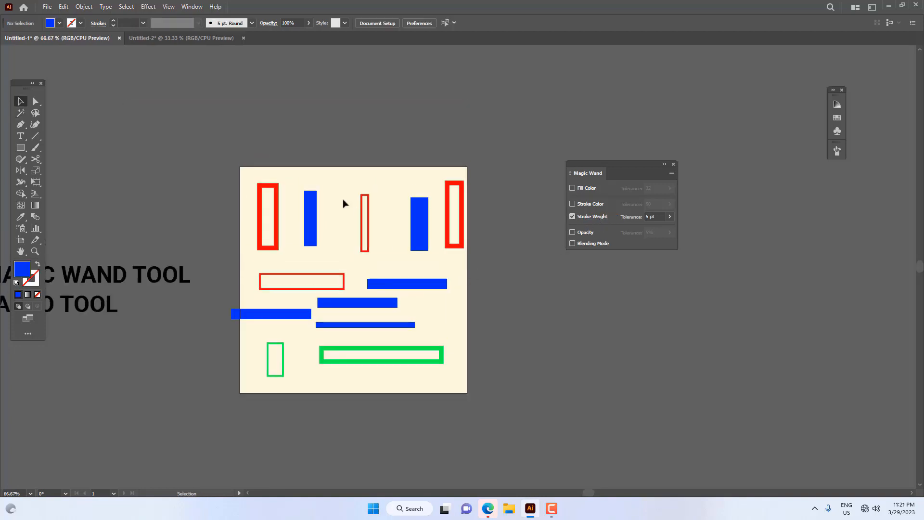
drag(320, 179, 304, 230)
drag(392, 181, 418, 249)
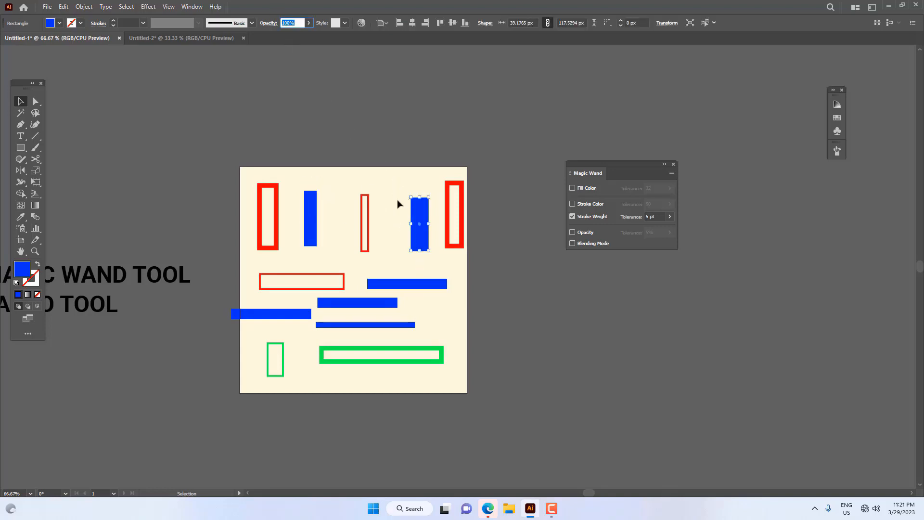
drag(329, 183, 302, 219)
click(296, 22)
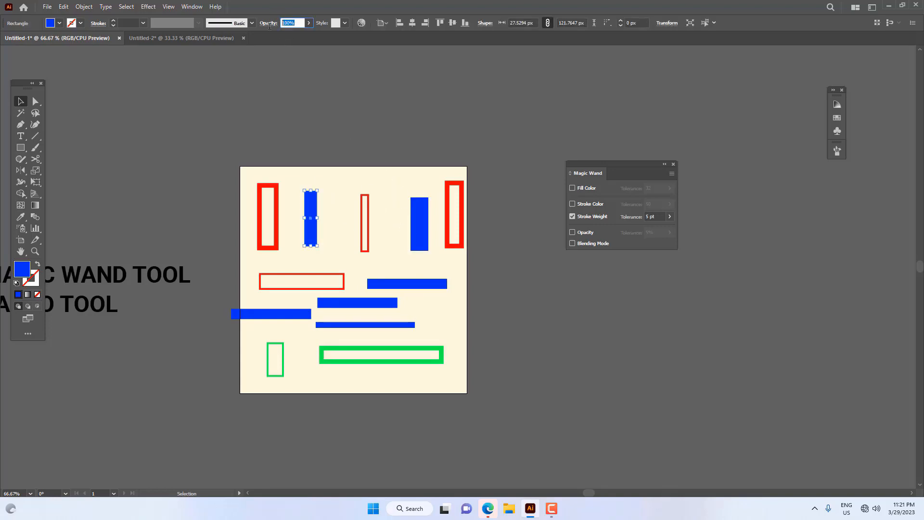
text(70)
key(Return)
Set the opacity of the wide vertical blue rectangle and the horizontal blue one just above the thinnest bar to 70%.
click(418, 212)
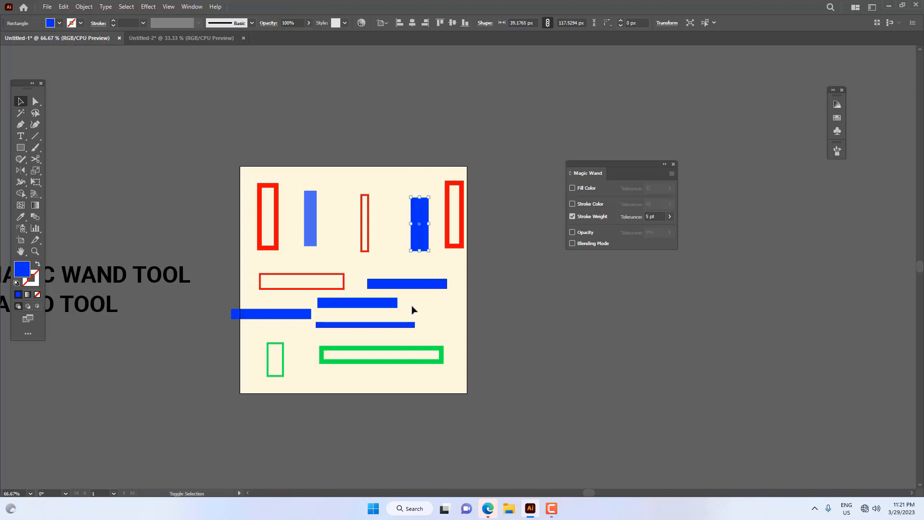
shift+click(394, 304)
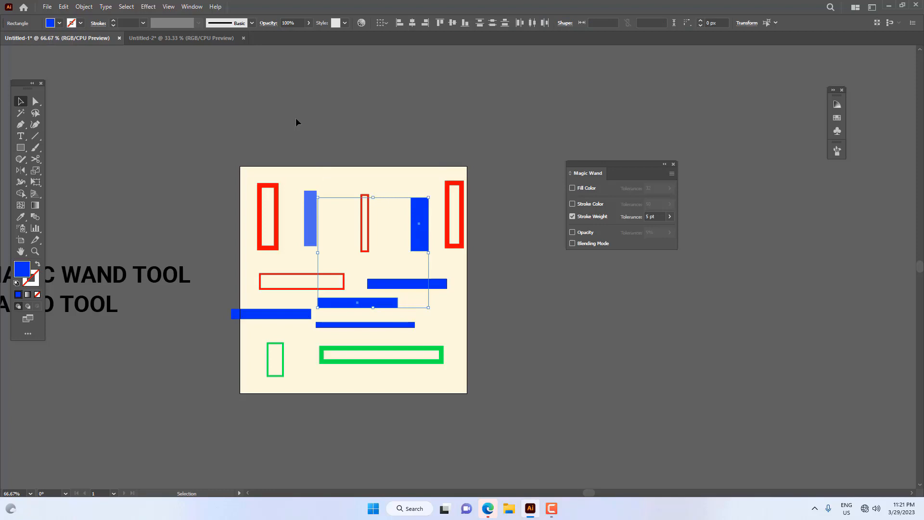
click(290, 23)
text(70)
key(Return)
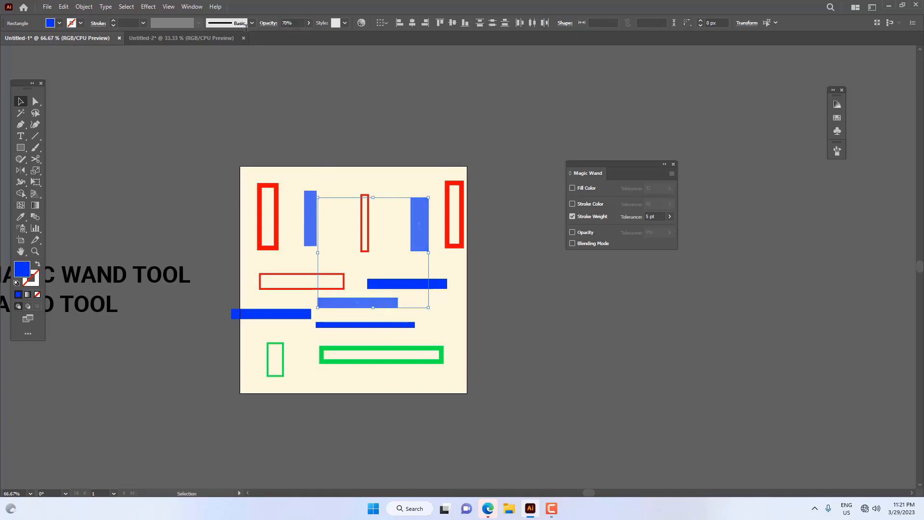
click(521, 275)
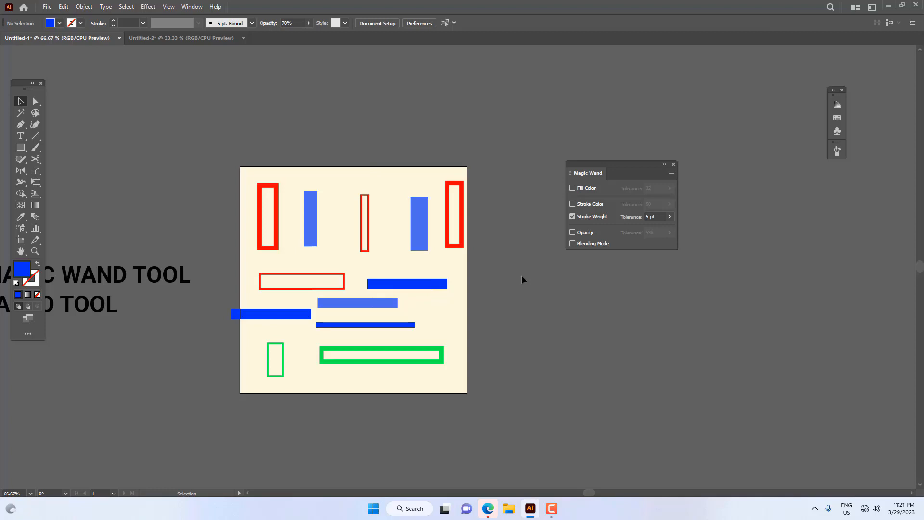
Make the Magic Wand match by opacity instead of stroke weight and sample the narrow vertical blue rectangle with it.
click(589, 218)
click(590, 233)
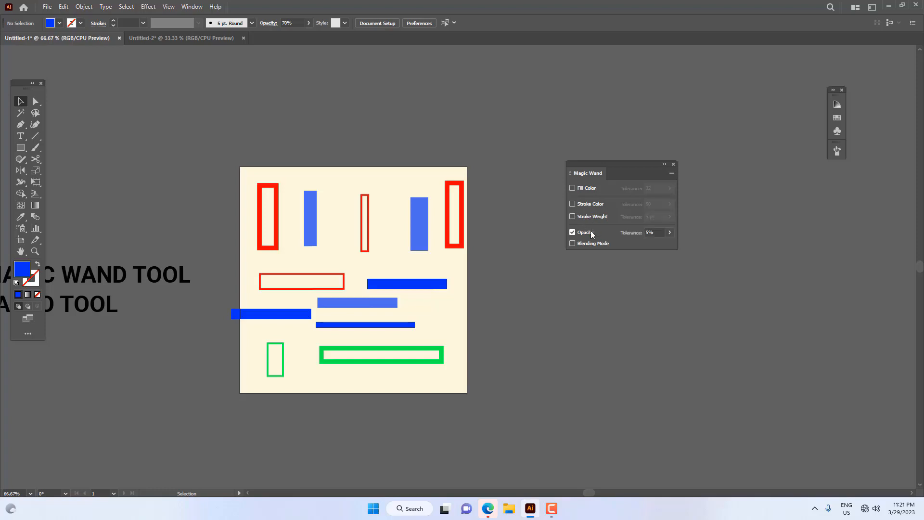
click(21, 113)
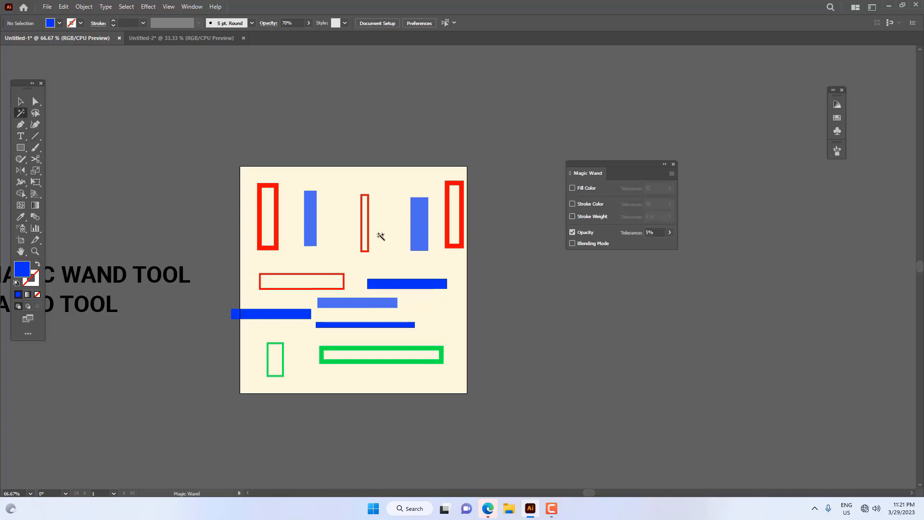
click(314, 212)
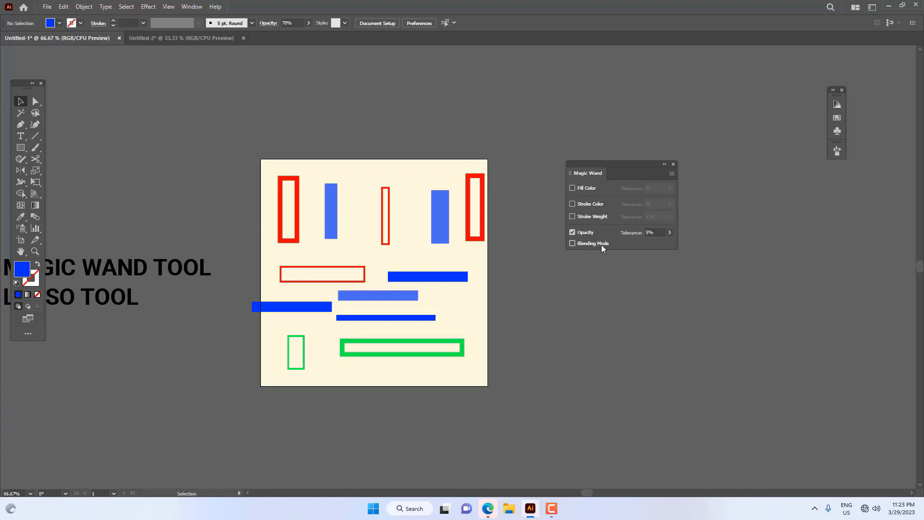
Move all the existing rectangles upward to free the lower part of the artboard, and clear the selection.
key(ctrl+a)
drag(408, 277, 412, 224)
drag(442, 170, 437, 72)
click(282, 266)
Draw four upright blue rectangles in a row on the empty artboard area and two wider ones below them.
drag(20, 147, 47, 144)
drag(285, 242, 298, 304)
drag(330, 239, 346, 308)
drag(390, 230, 406, 288)
drag(447, 235, 456, 301)
drag(450, 340, 410, 365)
drag(338, 349, 300, 371)
key(v)
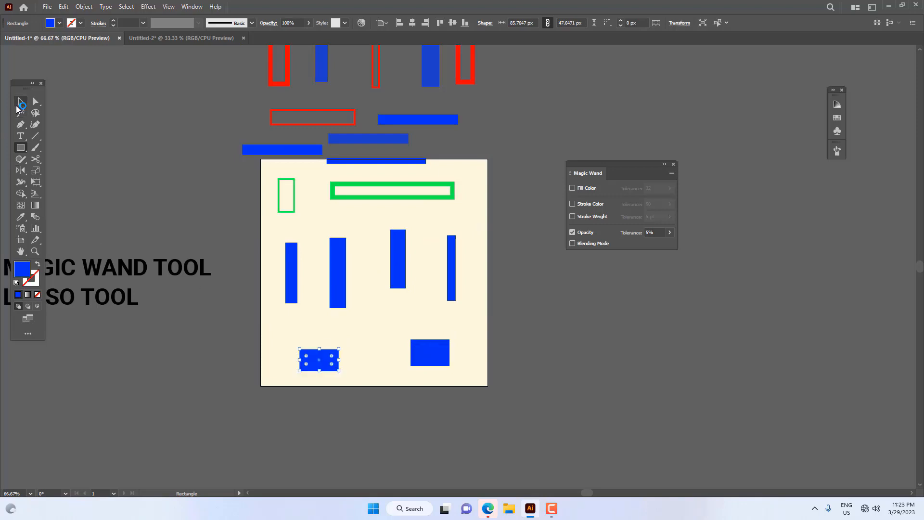
Change the fill of the leftmost new upright rectangle to pink, EF0766.
click(285, 289)
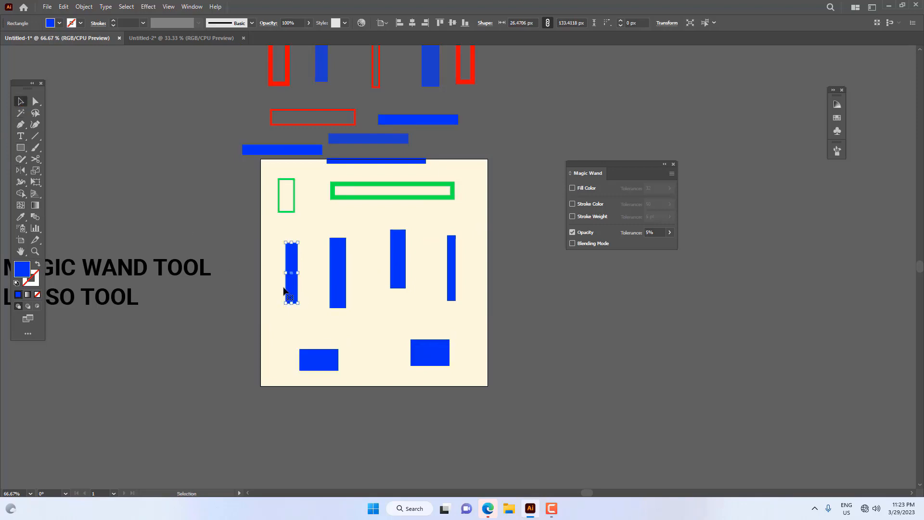
double_click(22, 269)
click(530, 236)
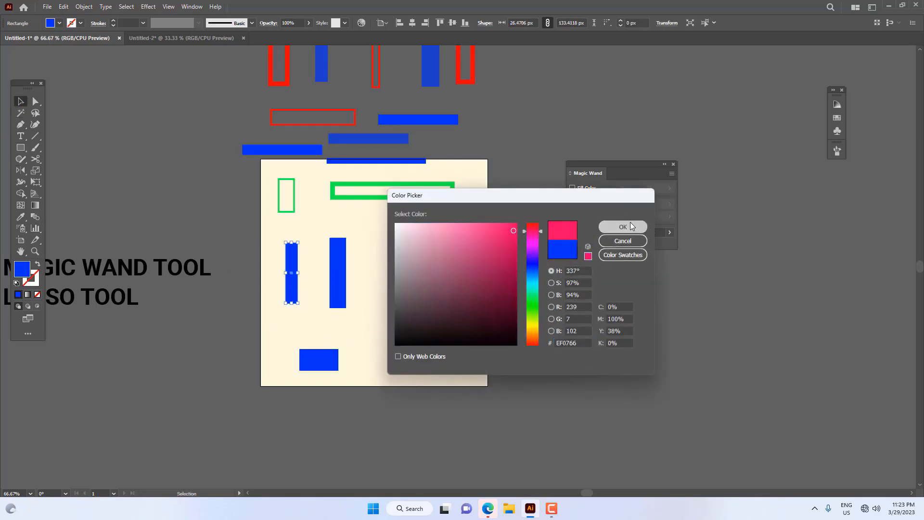
click(623, 226)
Change the fill of the third new upright rectangle to sea green, 0CF28F.
click(398, 243)
double_click(22, 269)
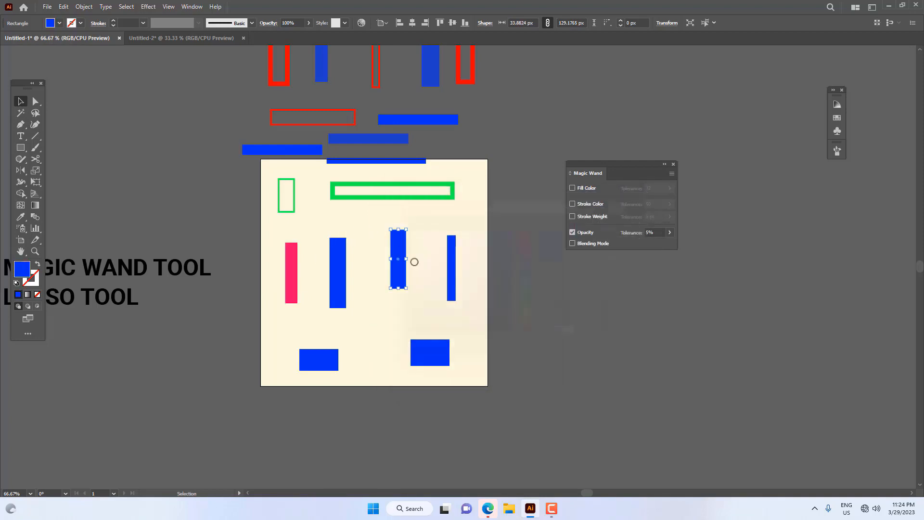
click(533, 293)
click(508, 230)
click(621, 229)
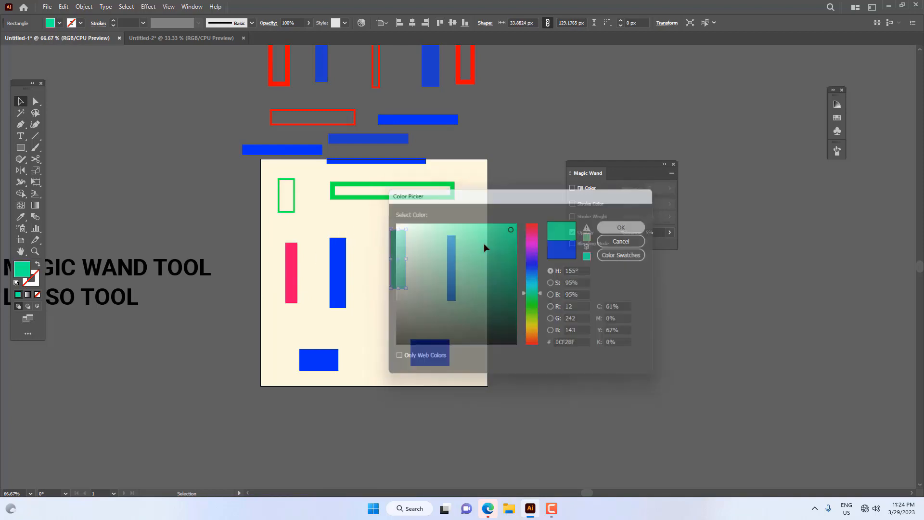
Change the fill of the thin rightmost upright rectangle to a bright orange-yellow.
key(space)
drag(427, 256, 383, 251)
drag(438, 228, 412, 267)
click(408, 267)
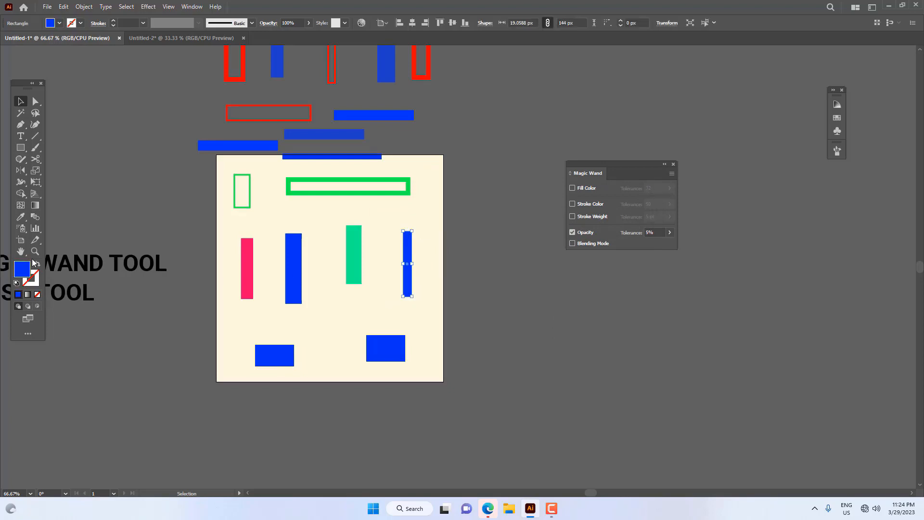
double_click(22, 269)
click(533, 331)
click(504, 258)
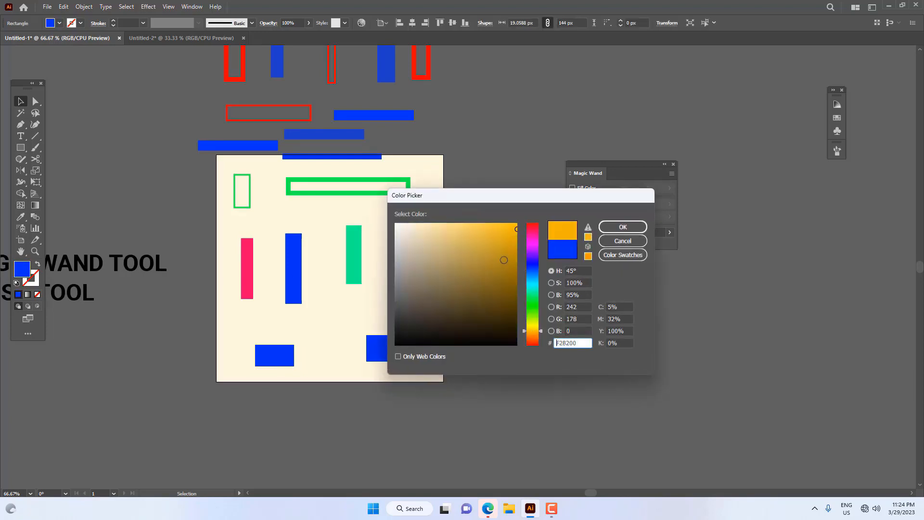
click(514, 225)
key(Return)
Change the fill of the lower-left wide rectangle to bright lime green and deselect it.
drag(313, 323, 265, 377)
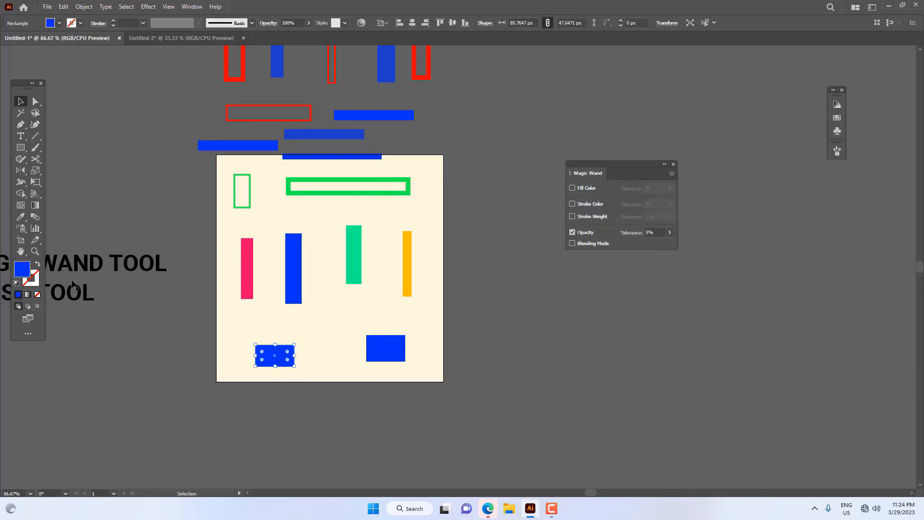
double_click(22, 269)
click(532, 318)
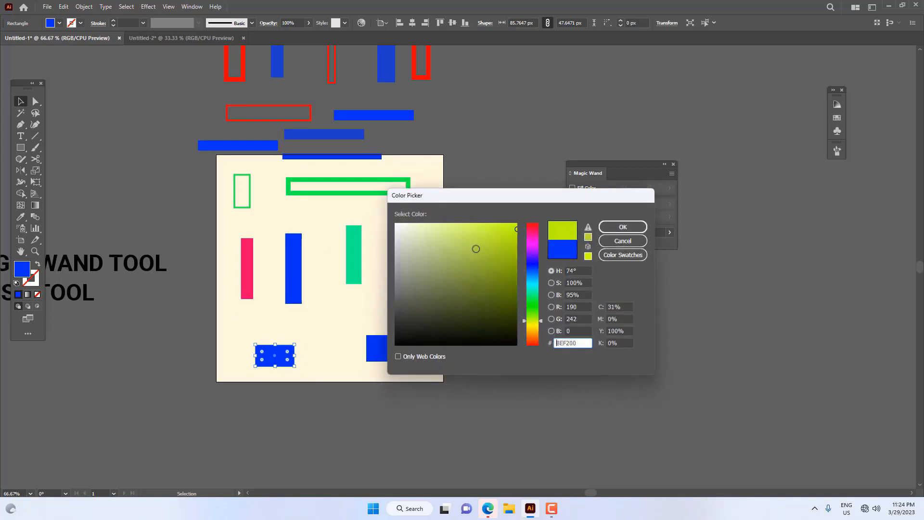
drag(477, 249, 516, 224)
click(634, 228)
click(517, 393)
scroll(446, 282, up, 1)
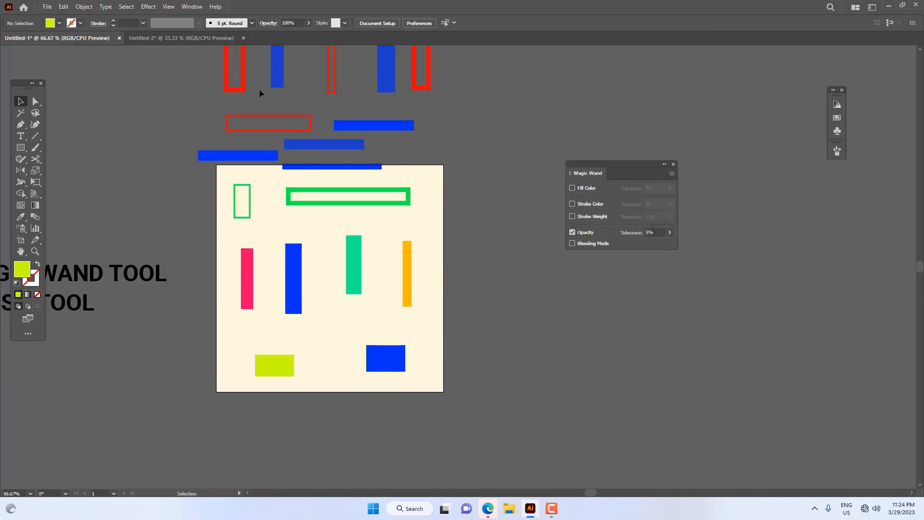
Show the Transparency panel, move it clear of the artboard and display its list of blending modes.
click(192, 7)
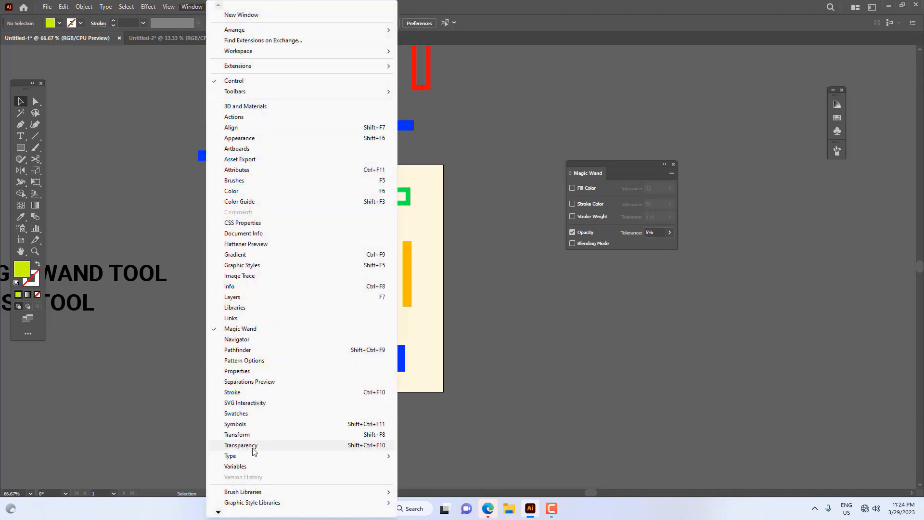
click(363, 448)
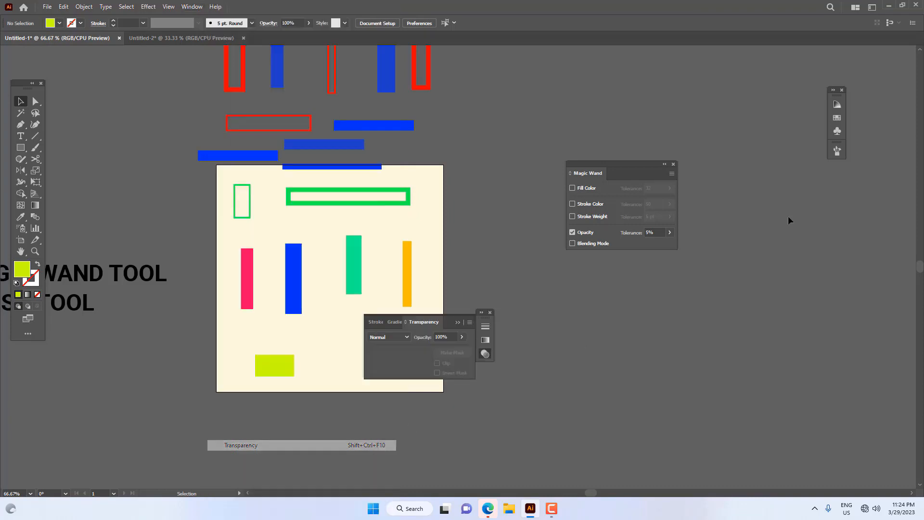
drag(445, 319, 608, 352)
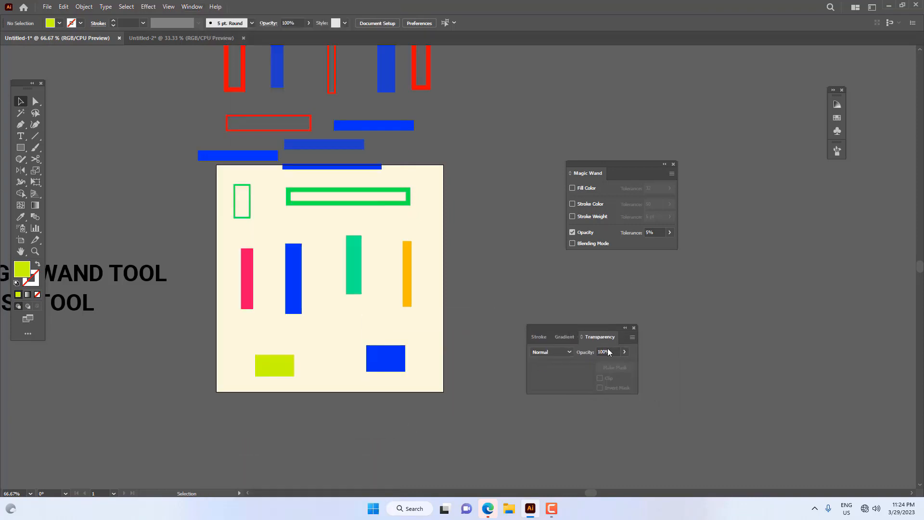
click(566, 355)
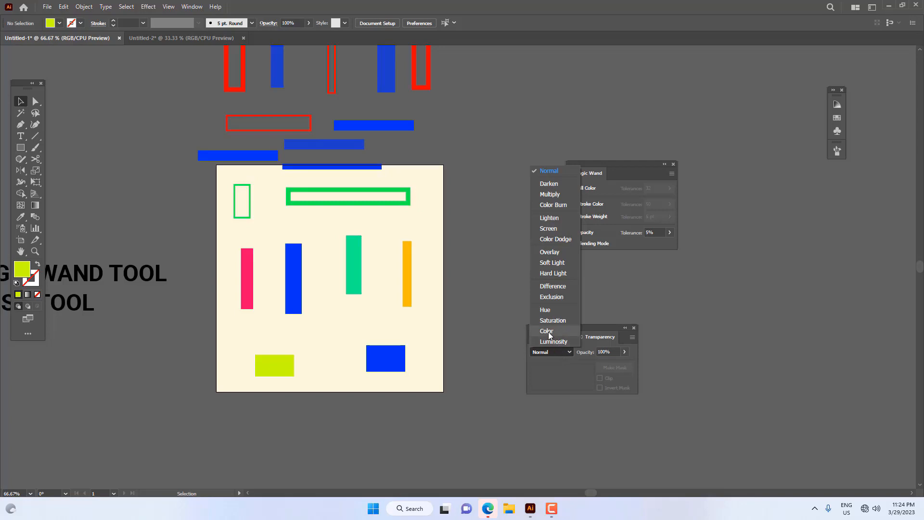
Keep the pink rectangle's blending mode at Normal and set the upright blue rectangle beside it to Darken.
drag(269, 241, 243, 292)
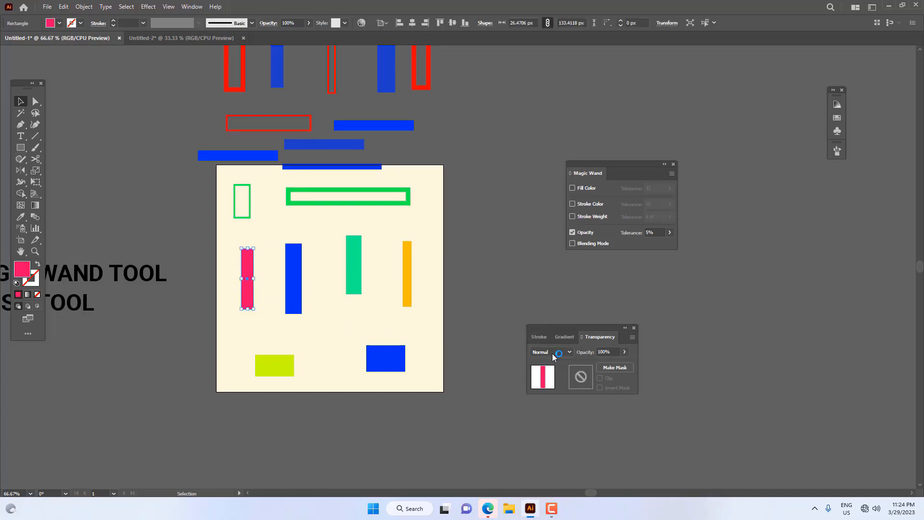
click(551, 351)
click(556, 172)
drag(299, 231, 283, 314)
click(570, 352)
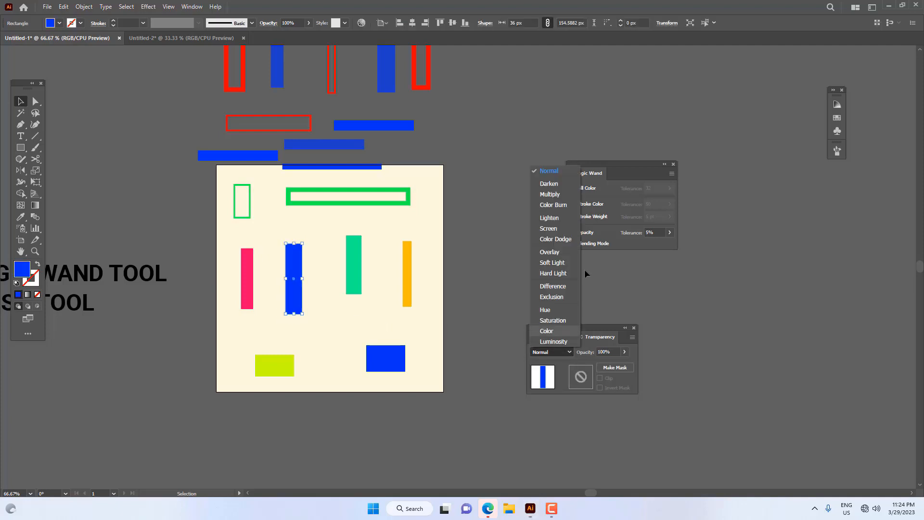
click(549, 183)
Set the blending mode of the sea-green upright rectangle to Multiply.
drag(339, 224, 377, 285)
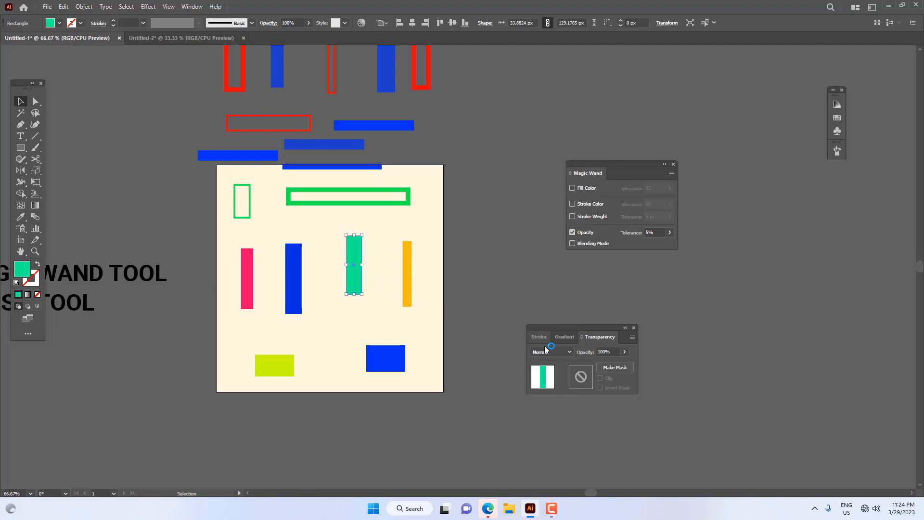
click(551, 352)
click(555, 199)
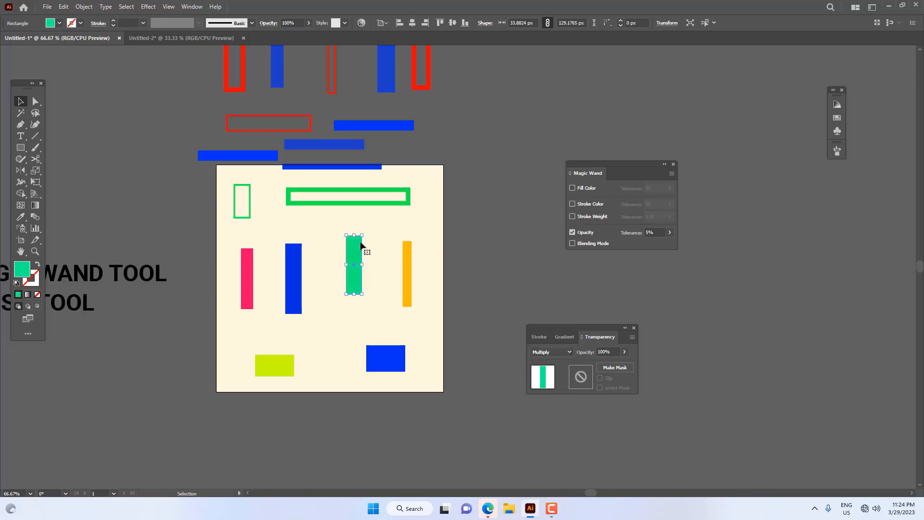
Try the Lighten and Screen blending modes on the thin orange rectangle.
drag(394, 231, 430, 318)
click(553, 352)
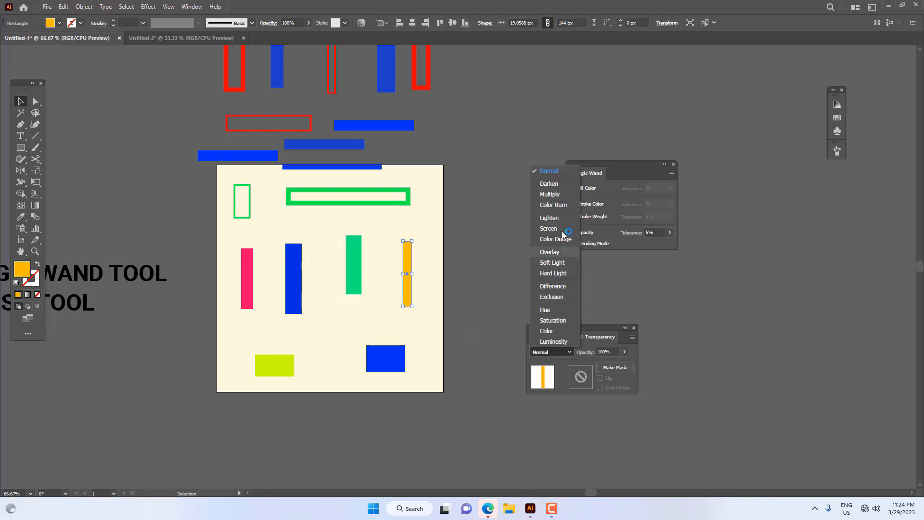
click(554, 219)
click(406, 314)
drag(434, 260, 395, 308)
click(562, 354)
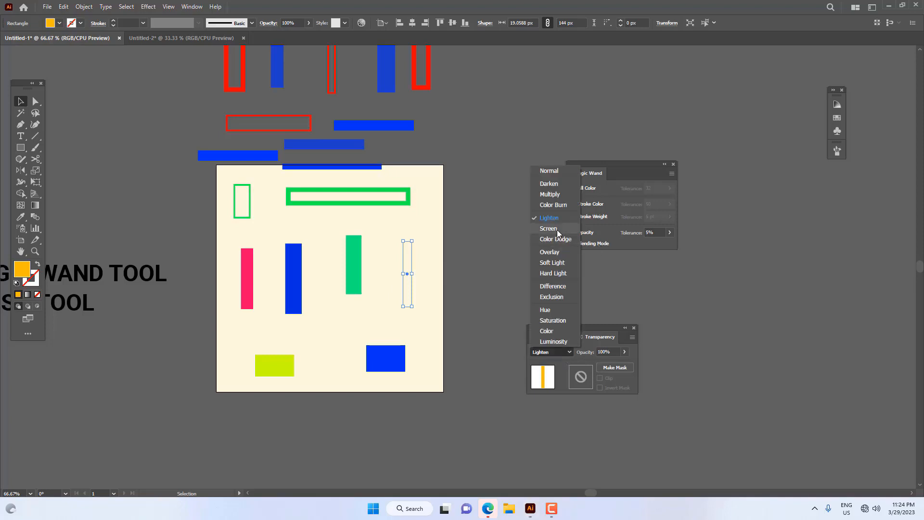
click(549, 228)
Set the blending mode of the thin orange rectangle to Overlay and deselect it.
click(561, 353)
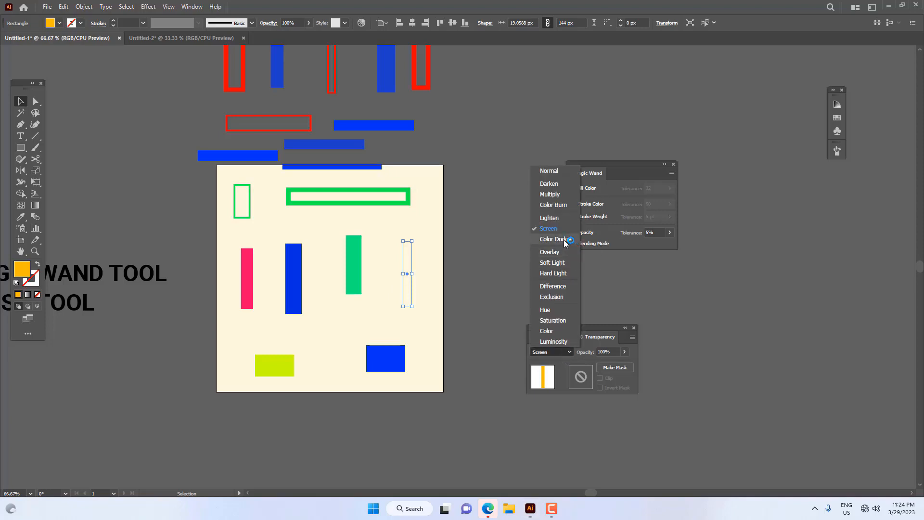
click(550, 252)
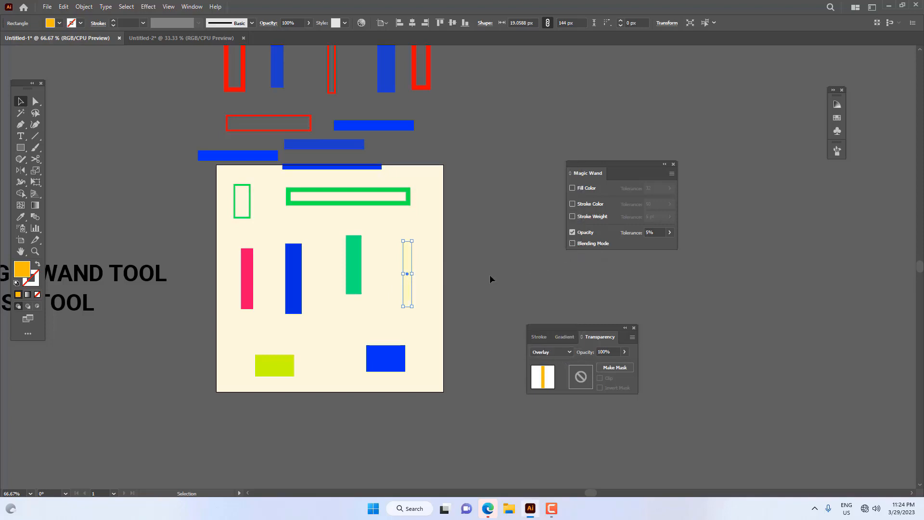
click(469, 321)
Set the blending mode of the lime-green rectangle to Color.
click(289, 365)
click(562, 353)
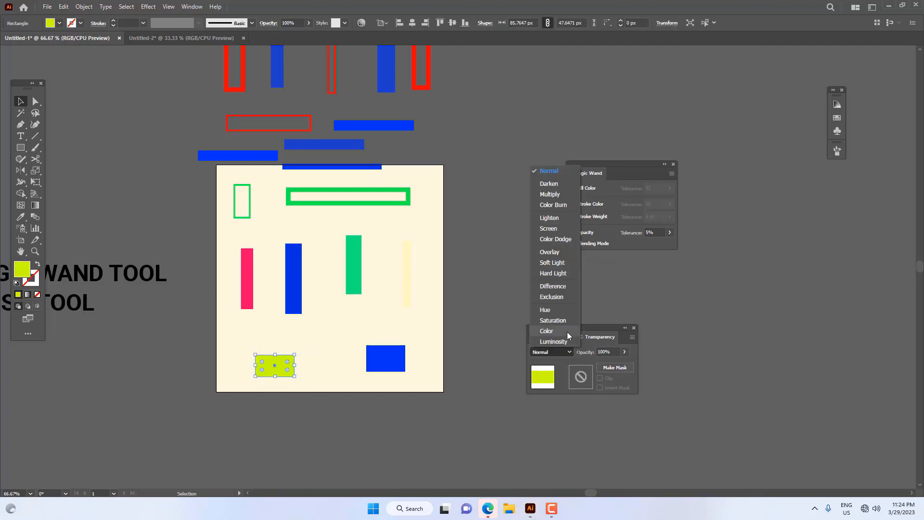
click(564, 330)
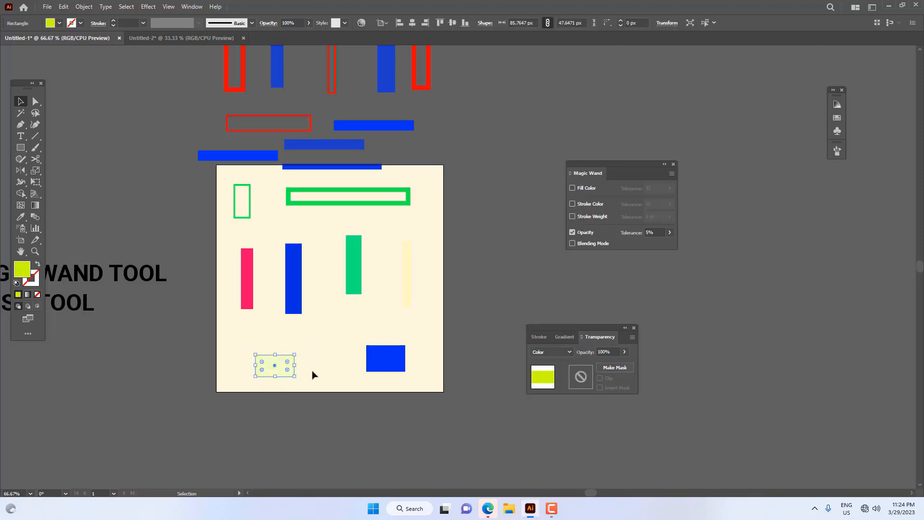
Set the blending mode of the wide blue rectangle at the lower right of the artboard to Hue.
click(385, 358)
click(549, 352)
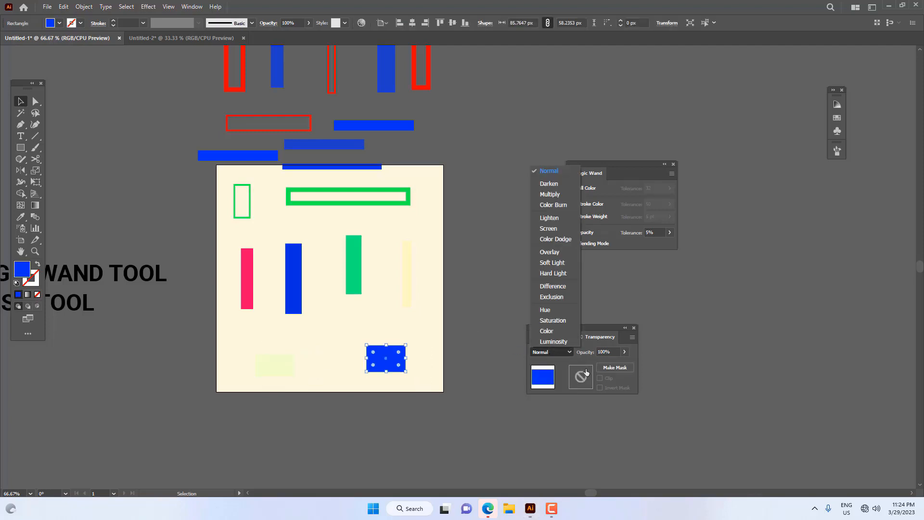
click(556, 309)
click(461, 323)
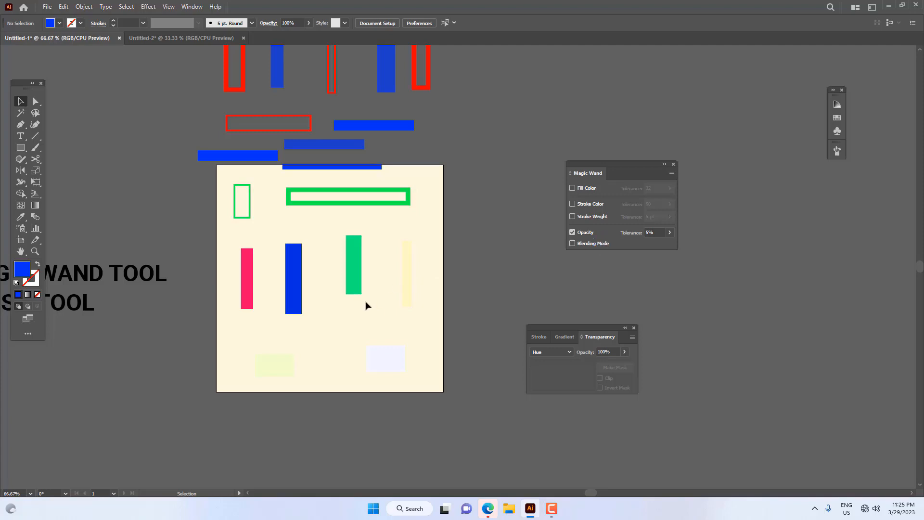
Check the blending modes of the pink and upright blue rectangles, and set the lower-right blue rectangle to Darken.
click(250, 262)
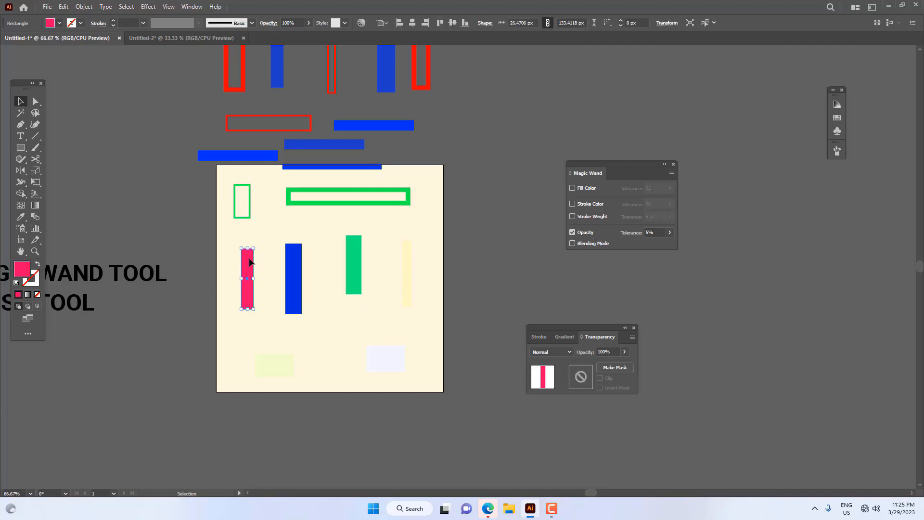
click(300, 272)
click(387, 368)
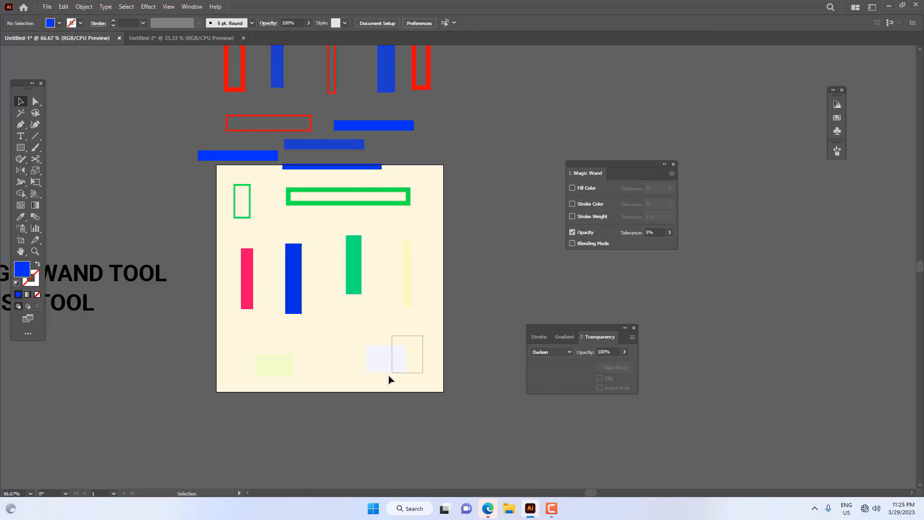
click(564, 351)
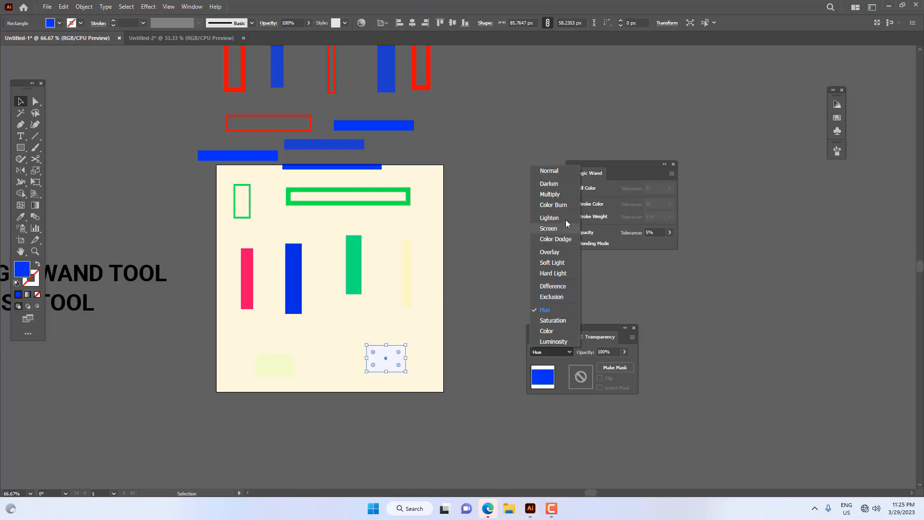
click(551, 184)
click(439, 310)
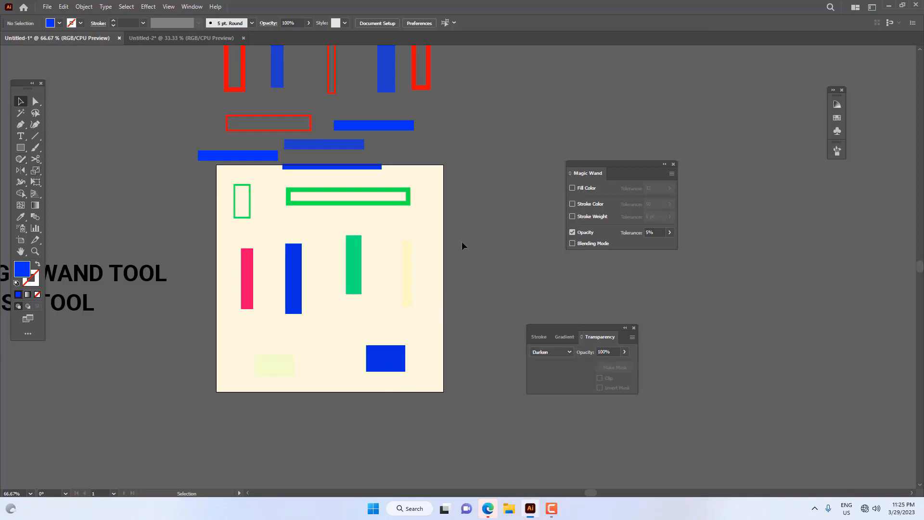
Make the Magic Wand match by blending mode instead of opacity and sample the upright blue rectangle with it.
click(20, 112)
click(593, 244)
click(572, 232)
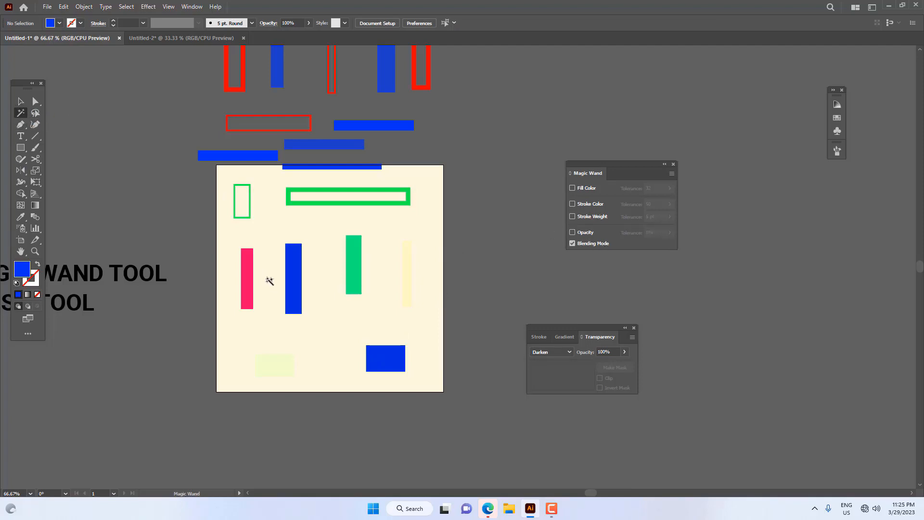
click(295, 271)
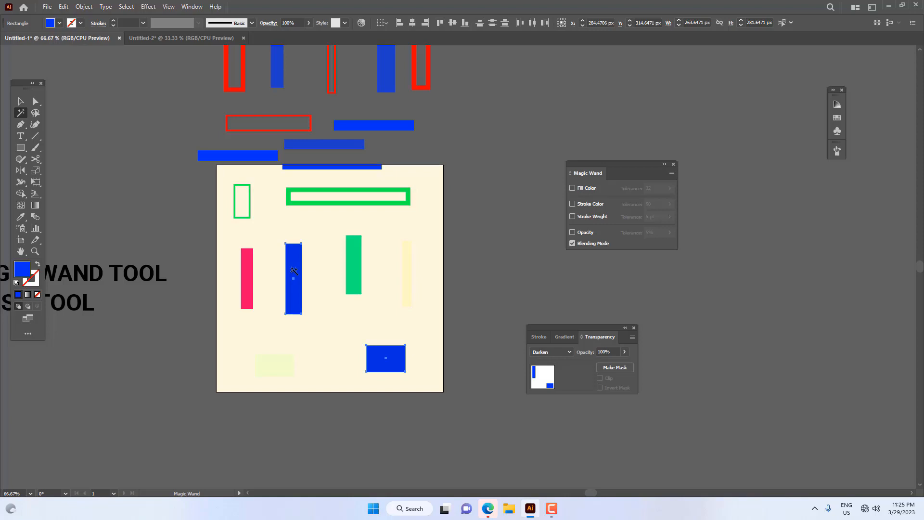
Clear the selection of the two blue rectangles and close the Transparency panel.
drag(311, 268, 352, 297)
key(v)
drag(114, 352, 328, 343)
scroll(405, 336, down, 1)
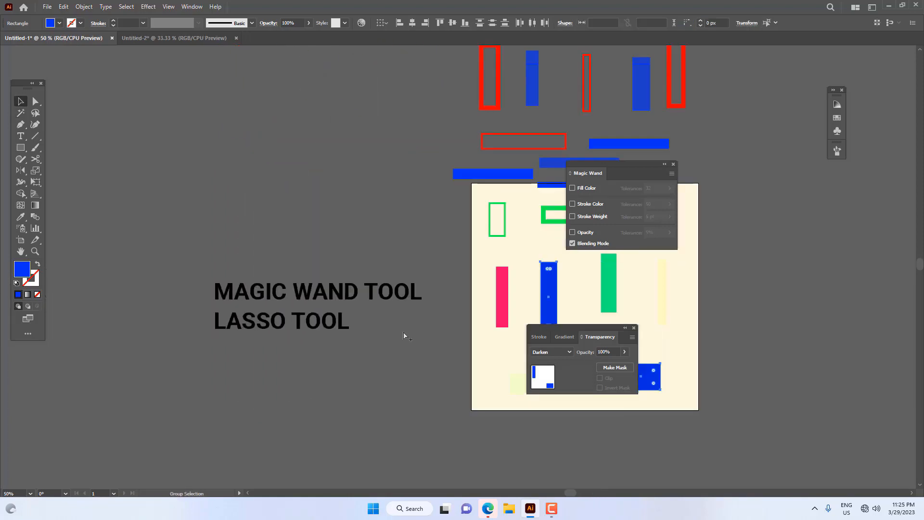
key(space)
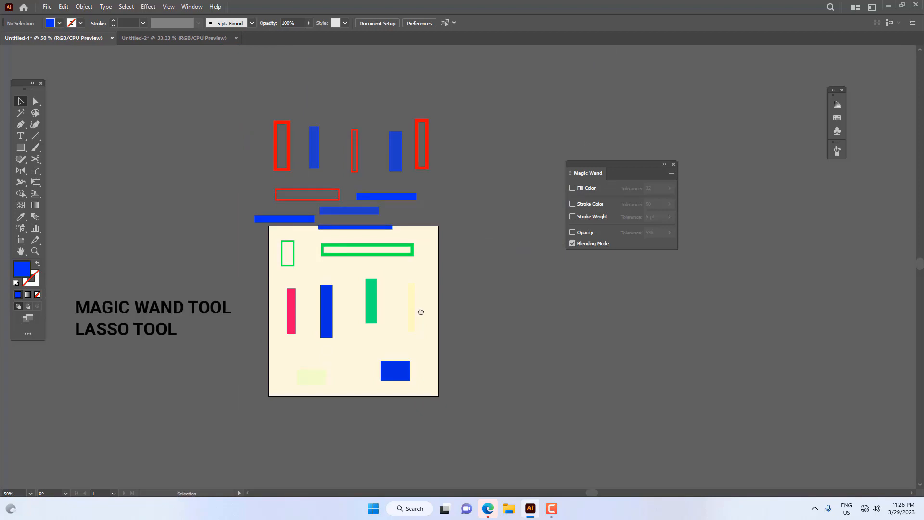
Lasso-select the small green outlined rectangle with the blue bar just above it, and the row of five upright rectangles above the artboard.
key(q)
mouse_move(331, 266)
mouse_down()
mouse_move(286, 278)
mouse_move(270, 329)
mouse_move(348, 350)
mouse_move(360, 295)
mouse_move(337, 268)
mouse_move(302, 258)
mouse_move(316, 226)
mouse_move(308, 211)
mouse_move(251, 224)
mouse_move(282, 278)
mouse_move(321, 249)
mouse_up()
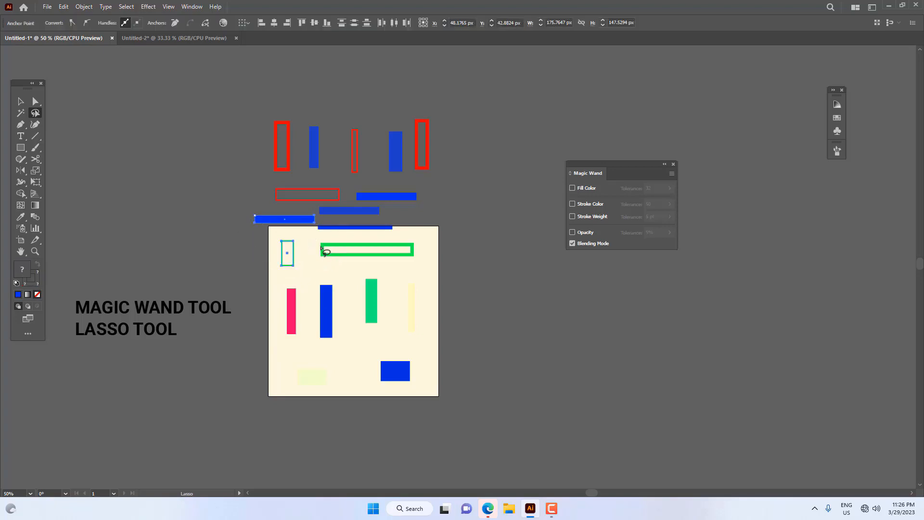
click(269, 112)
mouse_move(266, 172)
mouse_down()
mouse_move(368, 186)
mouse_move(471, 128)
mouse_move(247, 153)
mouse_up()
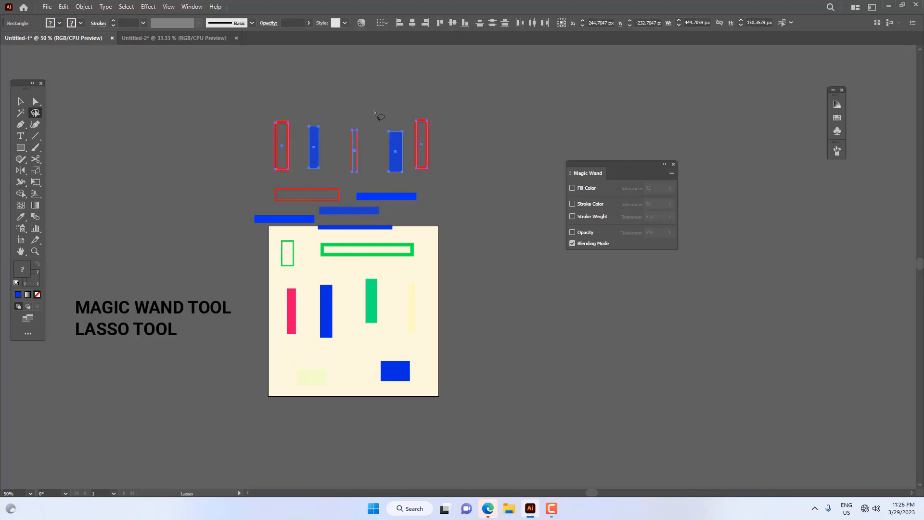
Lasso around the upright blue rectangle and its thick red outlined neighbour above the artboard, and clear the selection.
click(394, 117)
scroll(429, 128, up, 5)
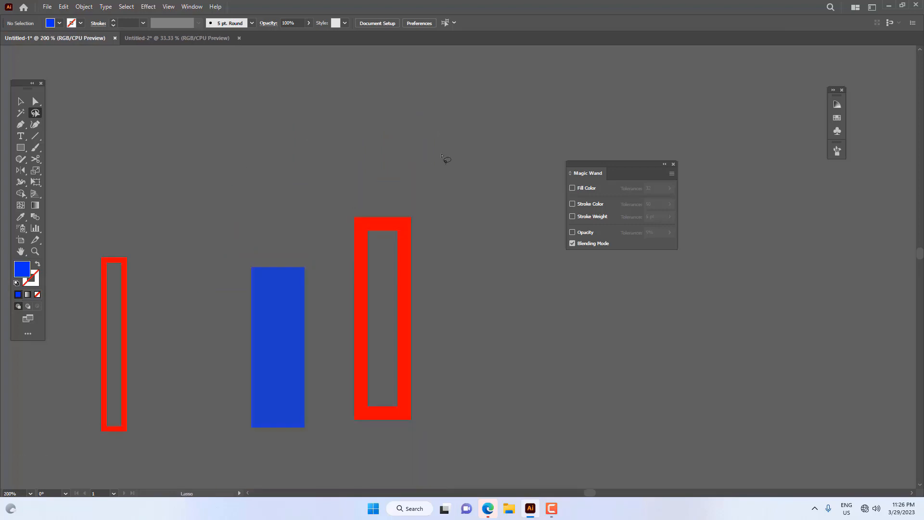
mouse_move(437, 155)
mouse_down()
mouse_move(384, 232)
mouse_move(433, 215)
mouse_up()
mouse_move(301, 259)
mouse_down()
mouse_move(342, 209)
mouse_move(383, 209)
mouse_move(358, 198)
mouse_up()
drag(322, 209, 336, 134)
scroll(409, 270, down, 5)
scroll(454, 287, down, 2)
mouse_move(452, 281)
mouse_down()
mouse_move(233, 297)
mouse_move(225, 275)
mouse_move(282, 274)
mouse_move(354, 226)
mouse_move(422, 284)
mouse_up()
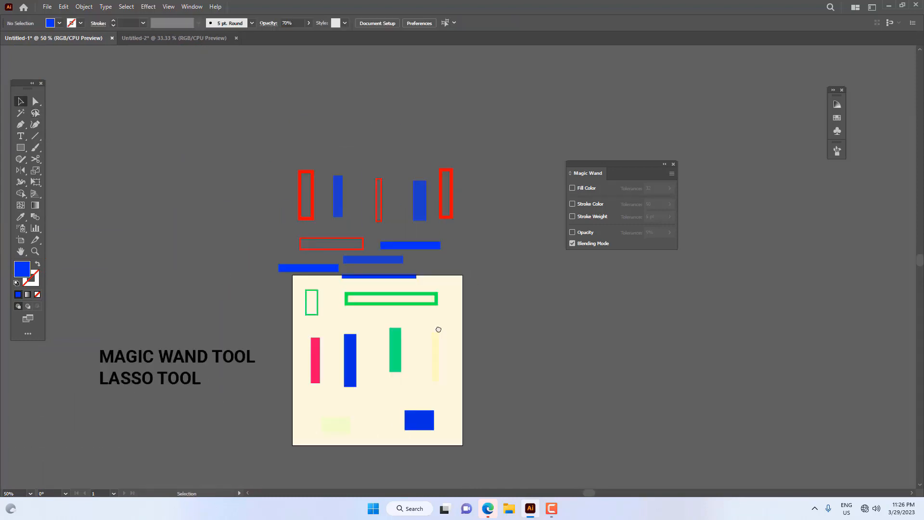